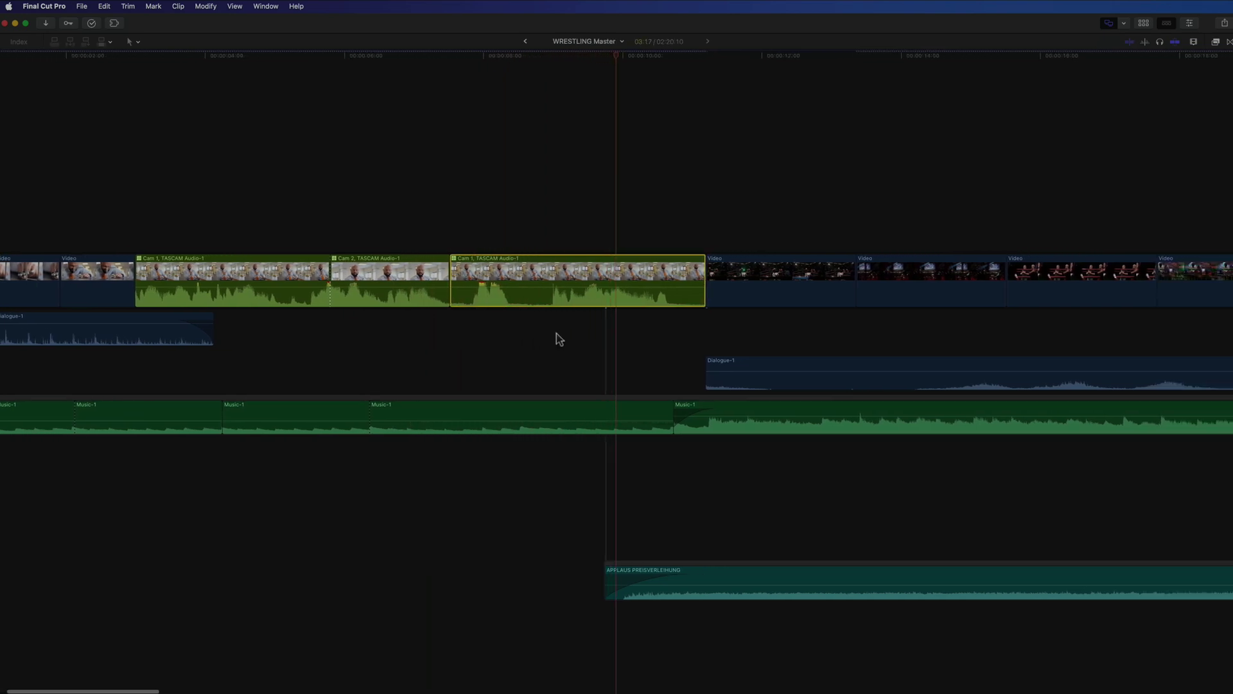
Select the Video, Music-1, Cam 1 and Cam 2 TASCAM Audio clips in the WRESTLING Master timeline
click(771, 299)
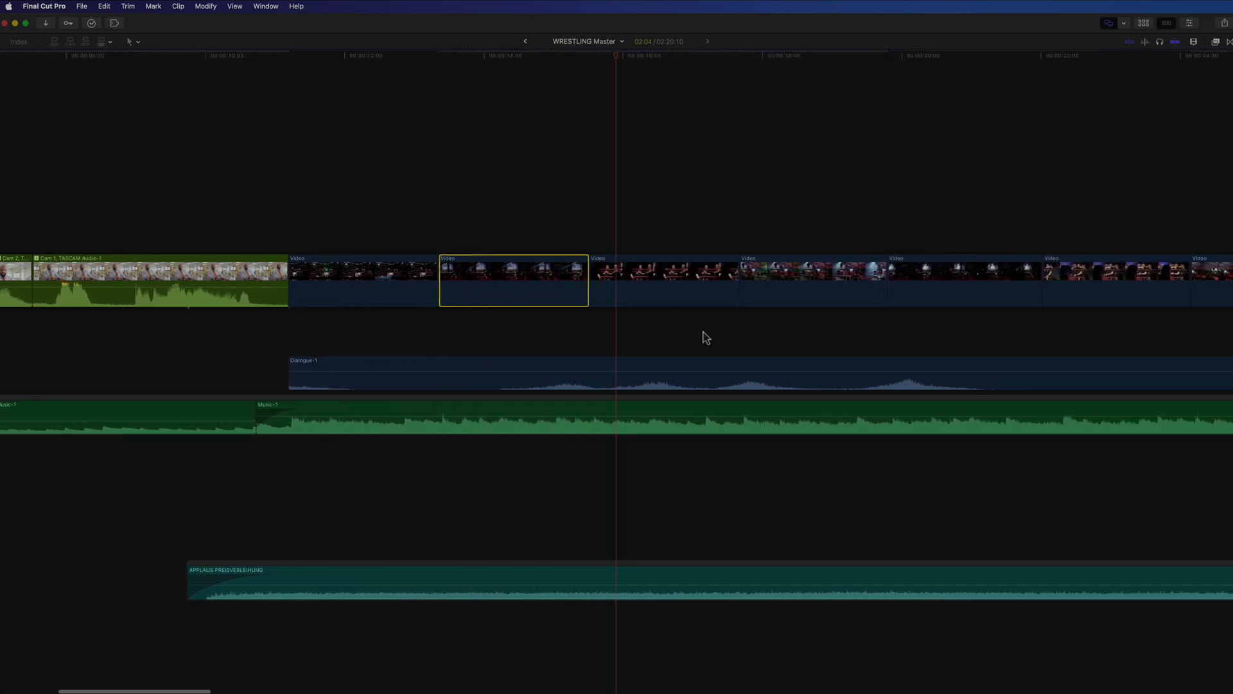
click(668, 287)
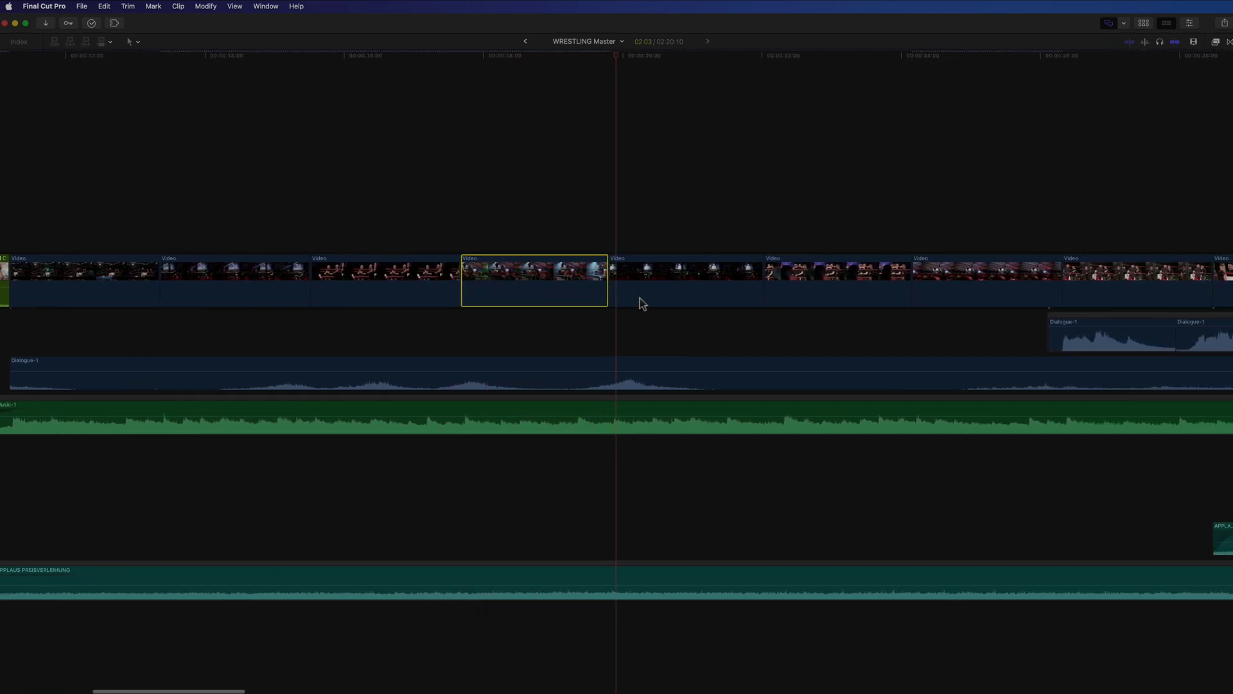
click(531, 427)
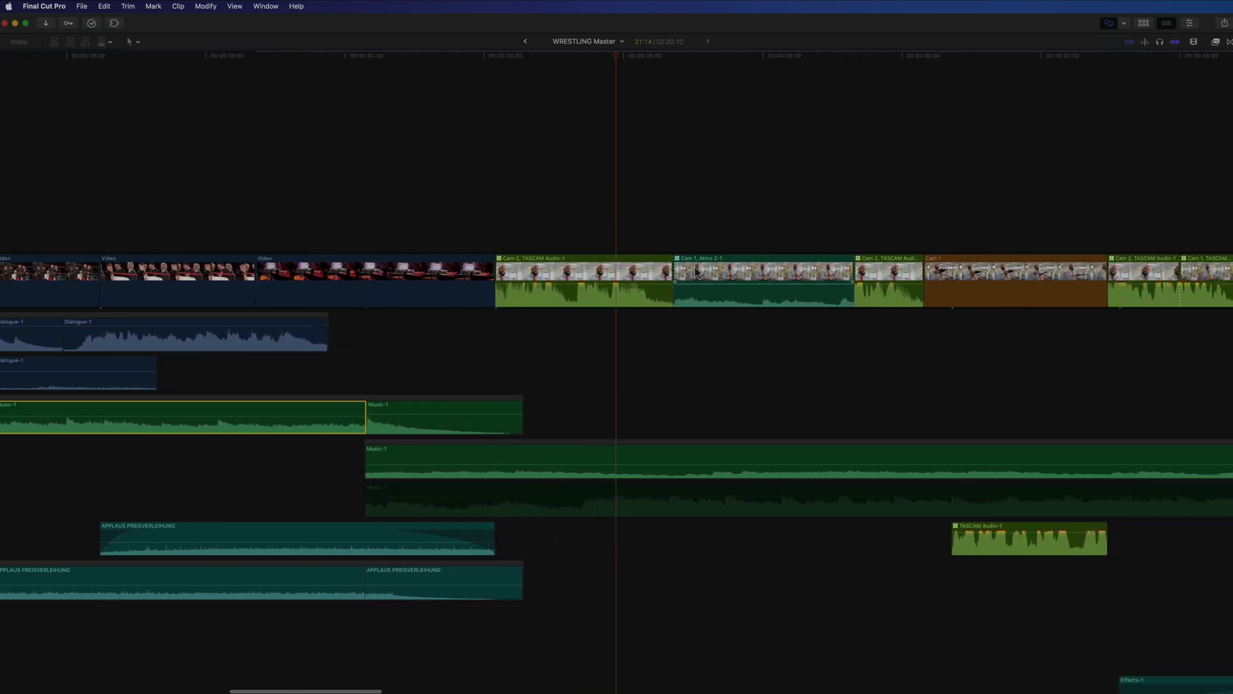
click(712, 293)
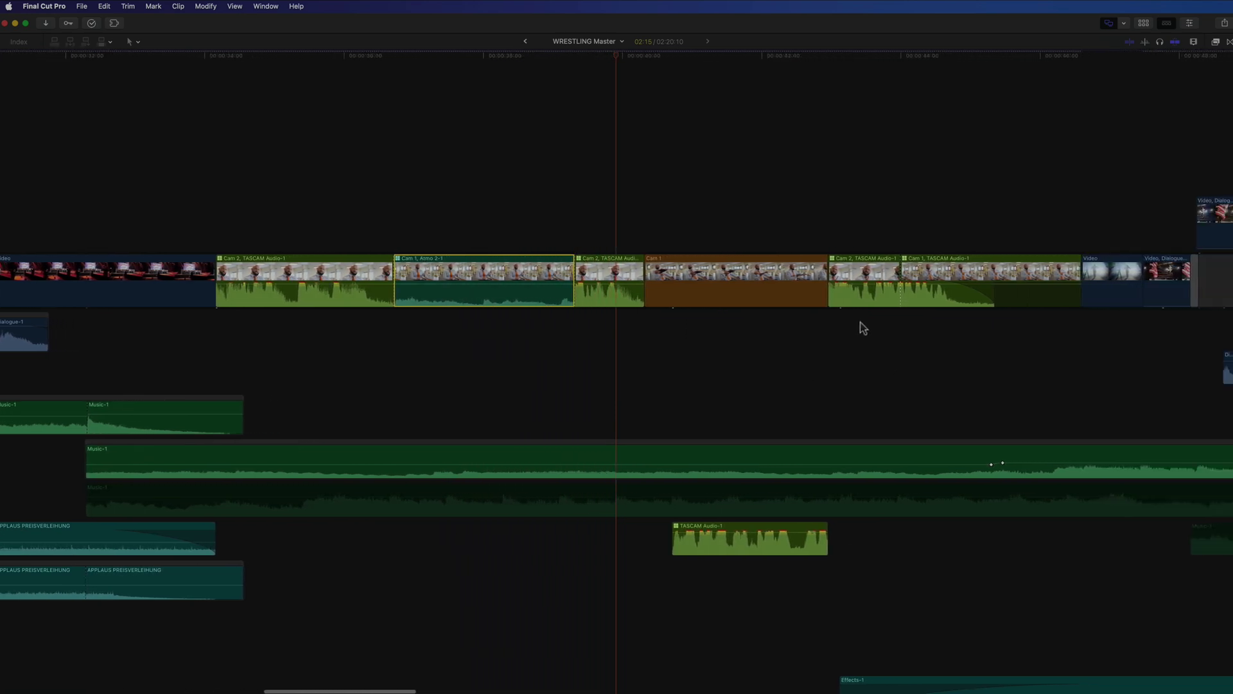
click(845, 301)
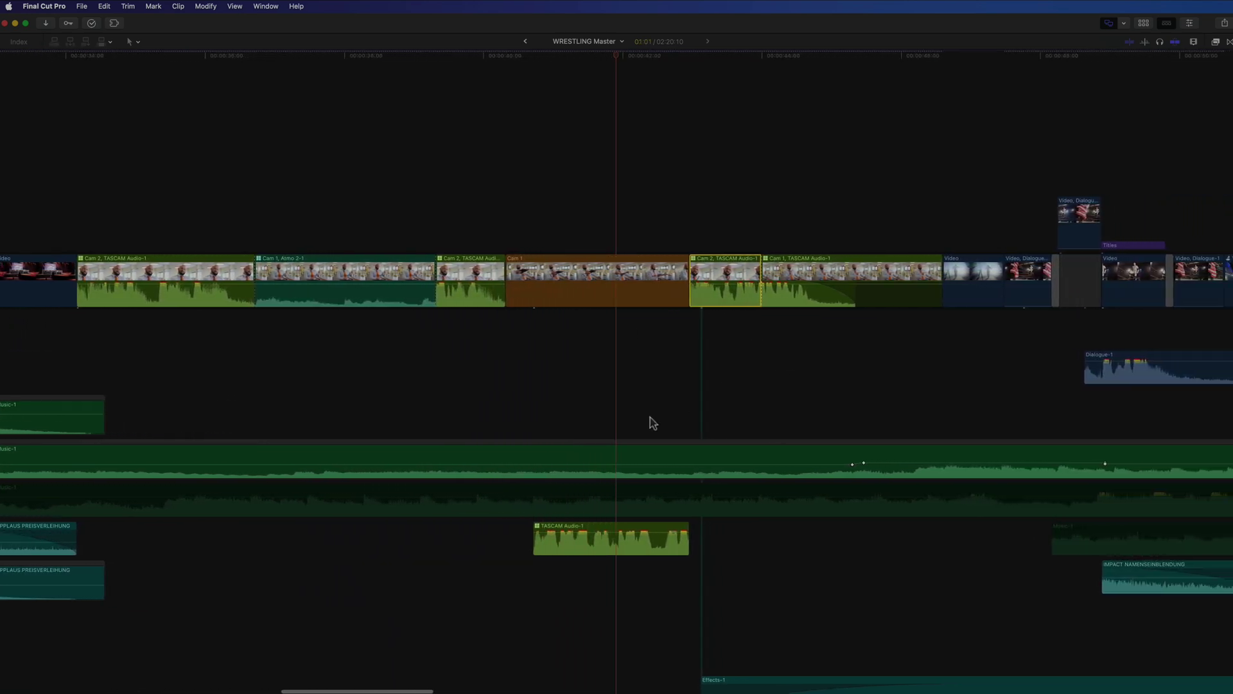
click(491, 548)
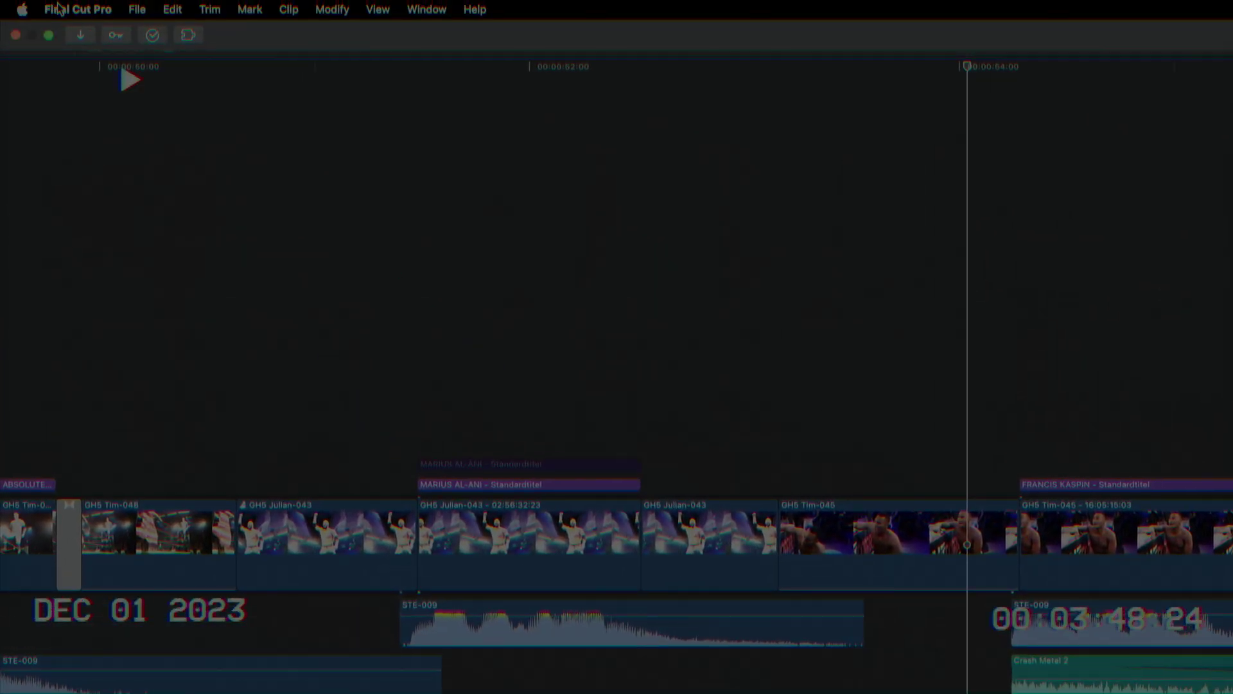
Open the app settings window and close the playback settings again
click(78, 9)
click(212, 65)
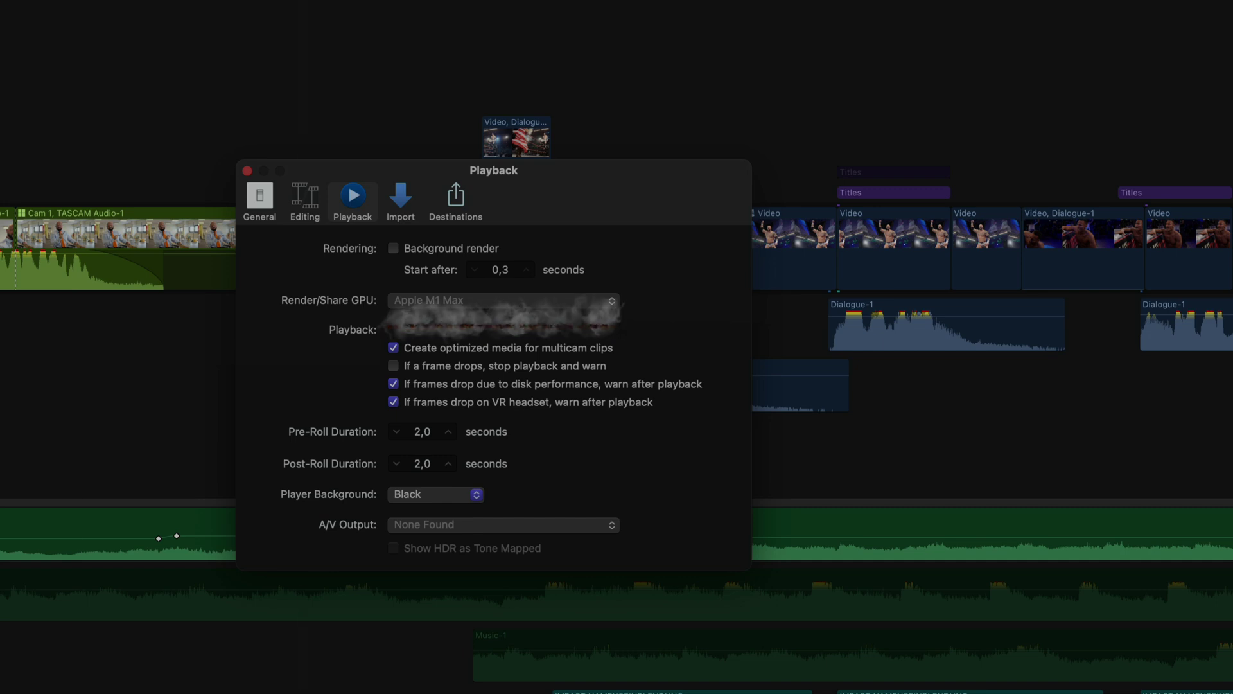
click(247, 171)
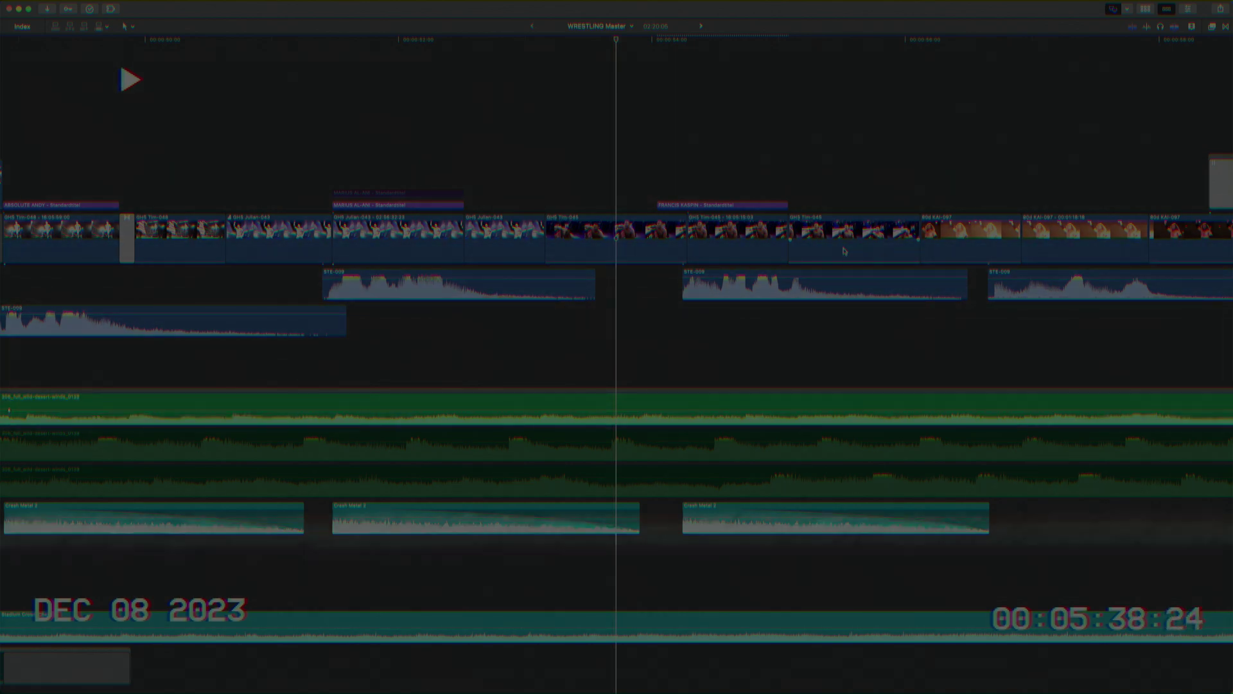
Find the Timeline Scrolling command in the Command Editor and switch to the custom command set
key(alt+super+k)
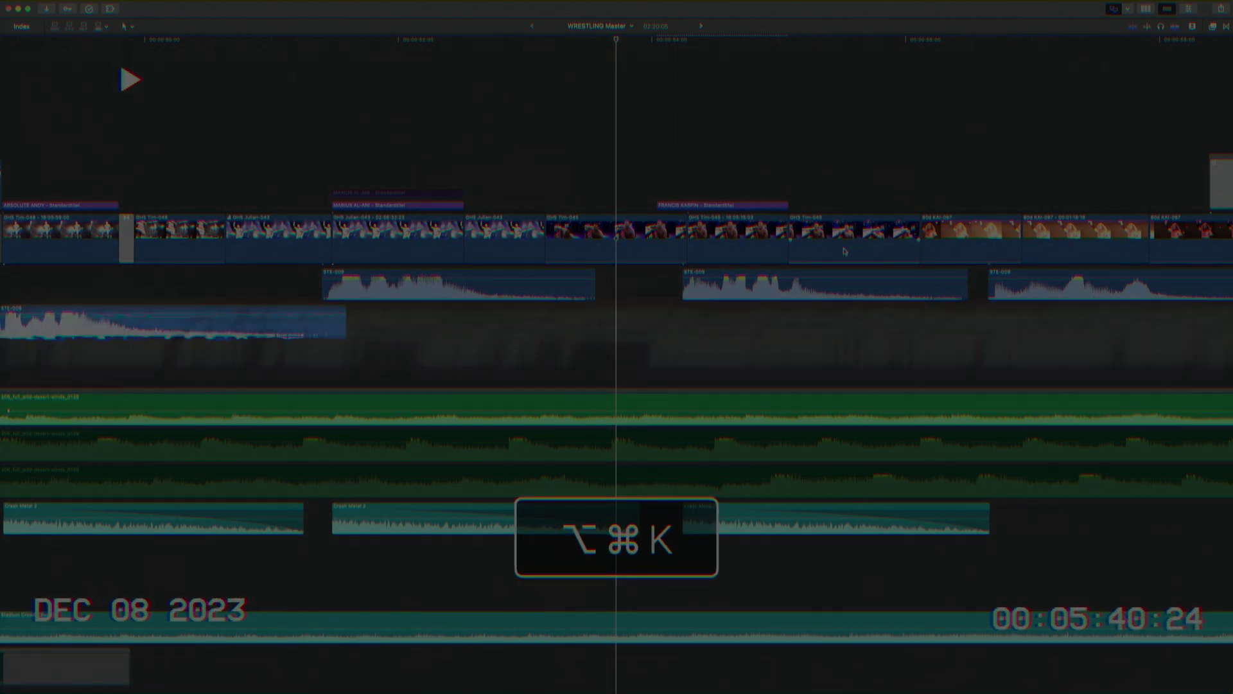
text(scroll)
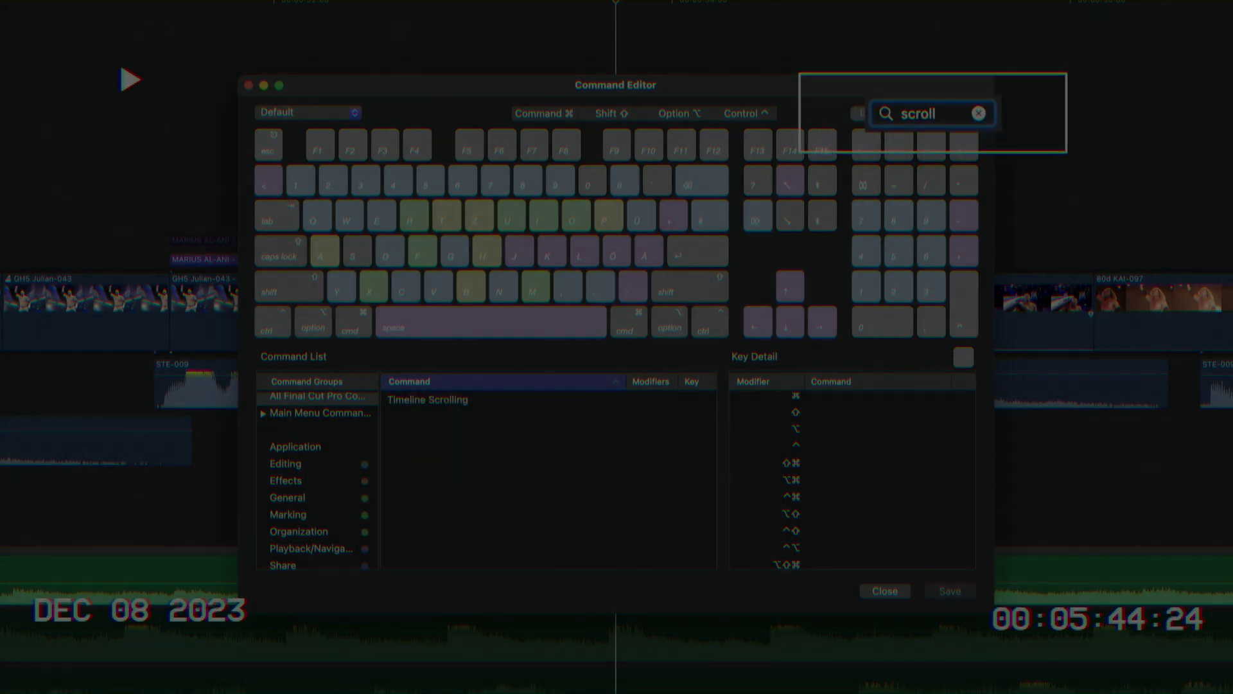
click(509, 401)
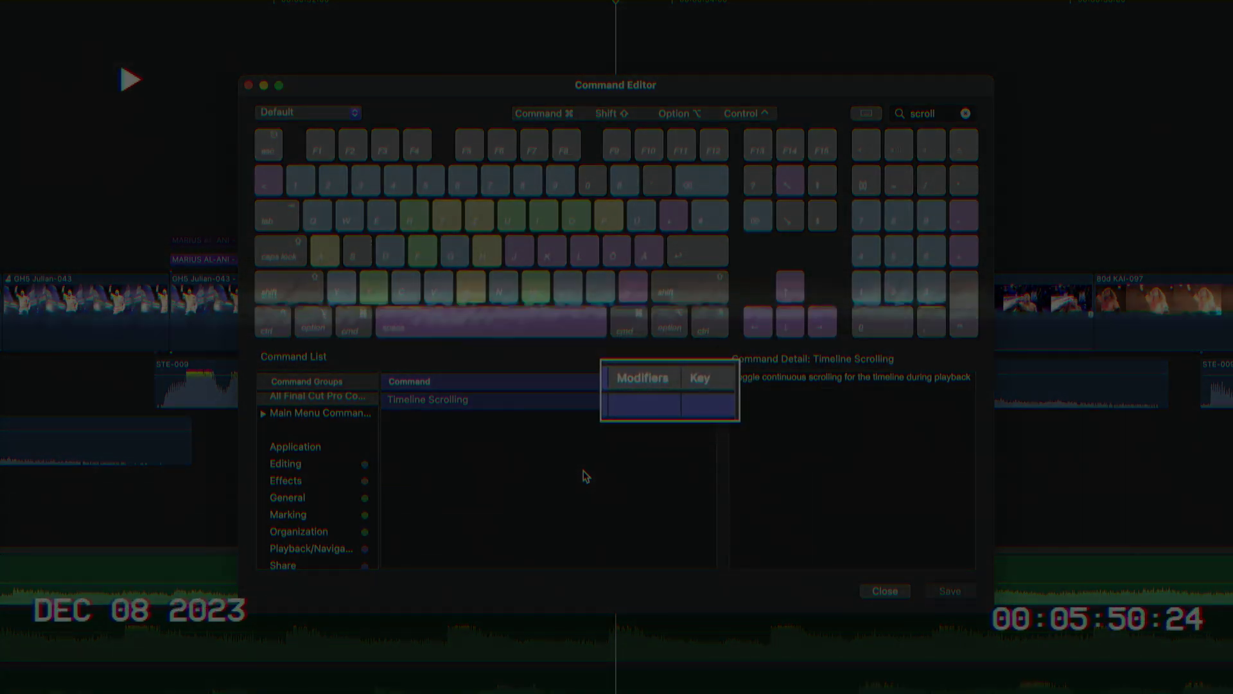
click(588, 476)
click(549, 402)
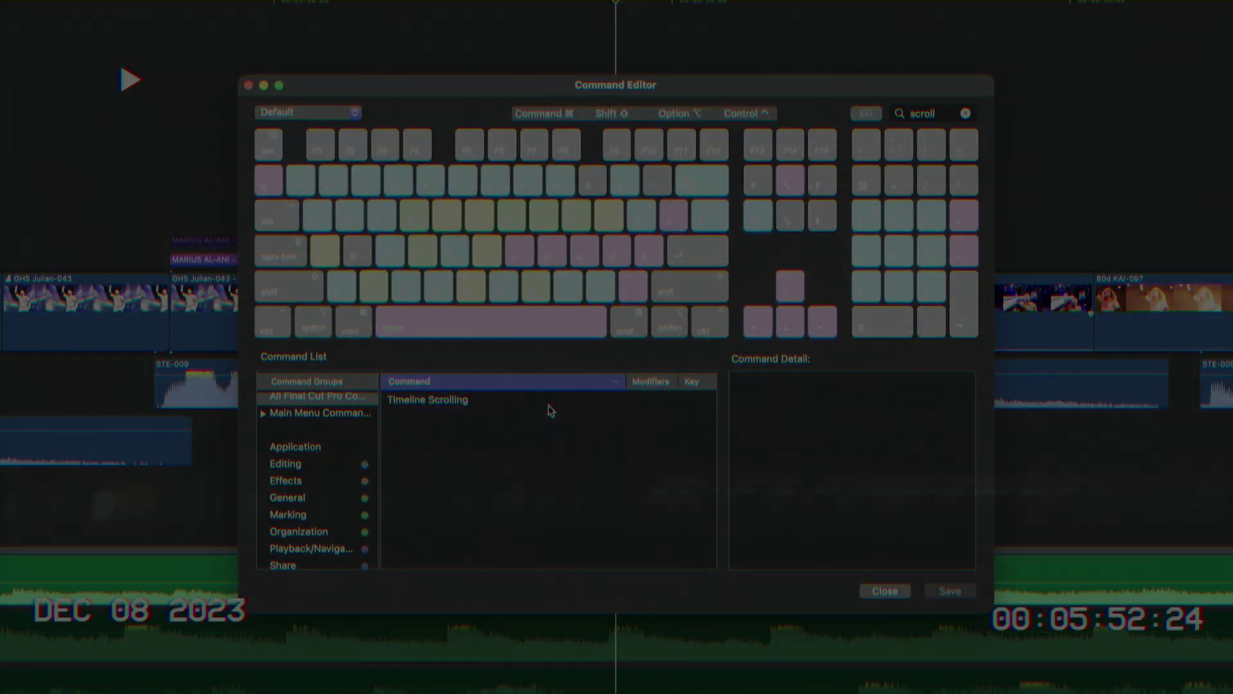
click(293, 114)
click(352, 157)
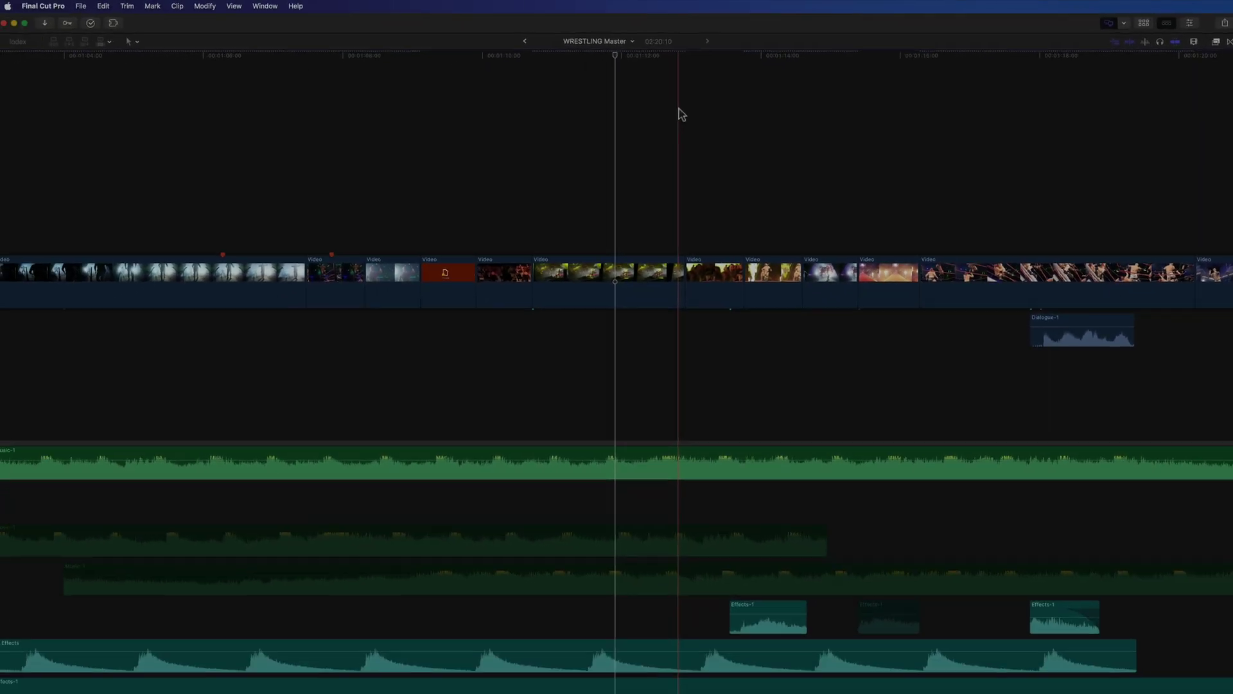
key(space)
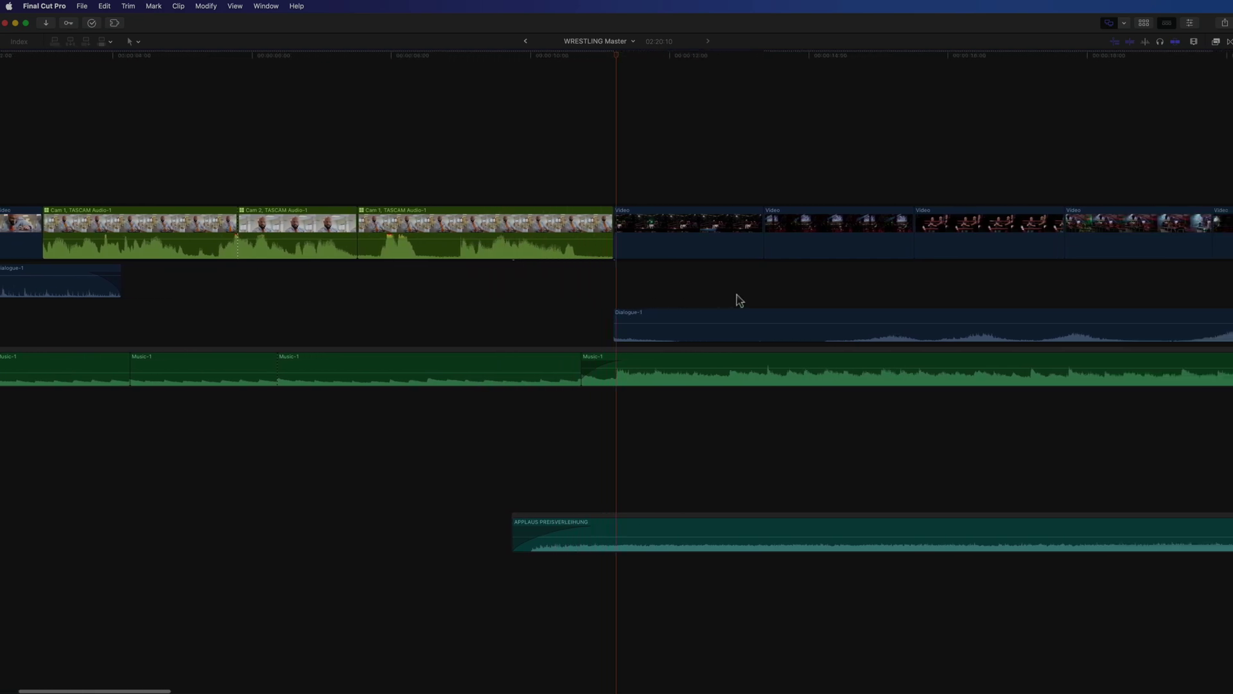
scroll(735, 297, left, 5)
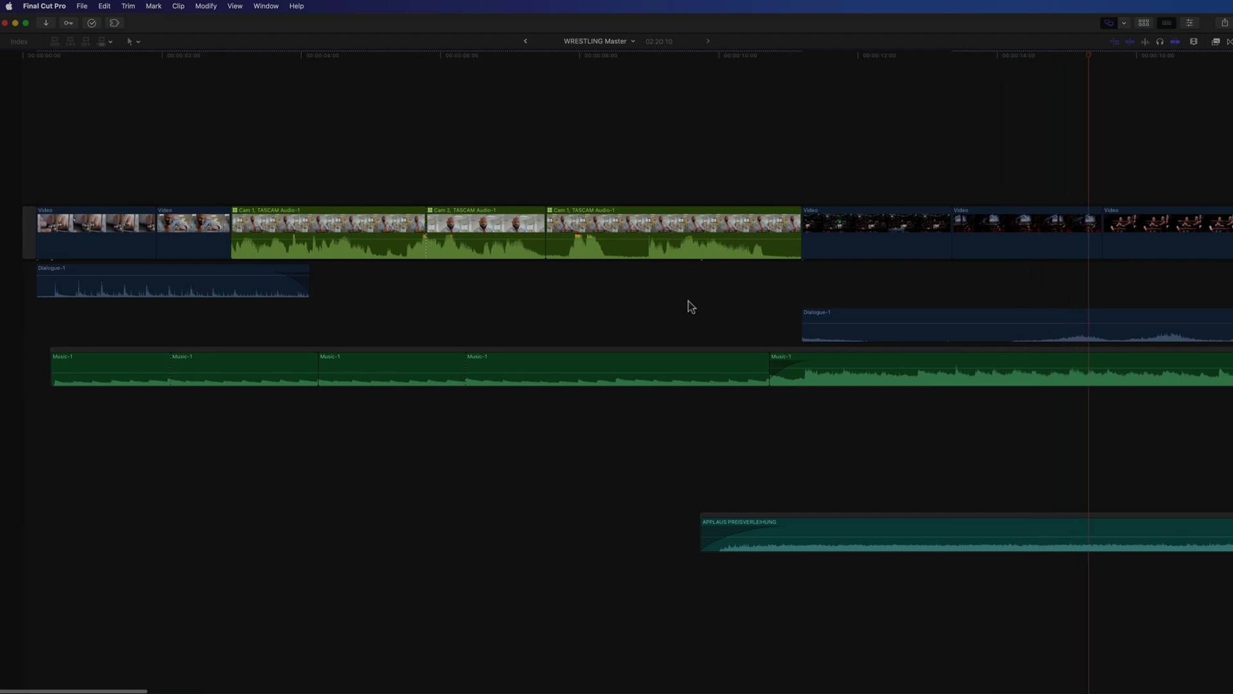
scroll(690, 307, right, 5)
scroll(690, 307, right, 15)
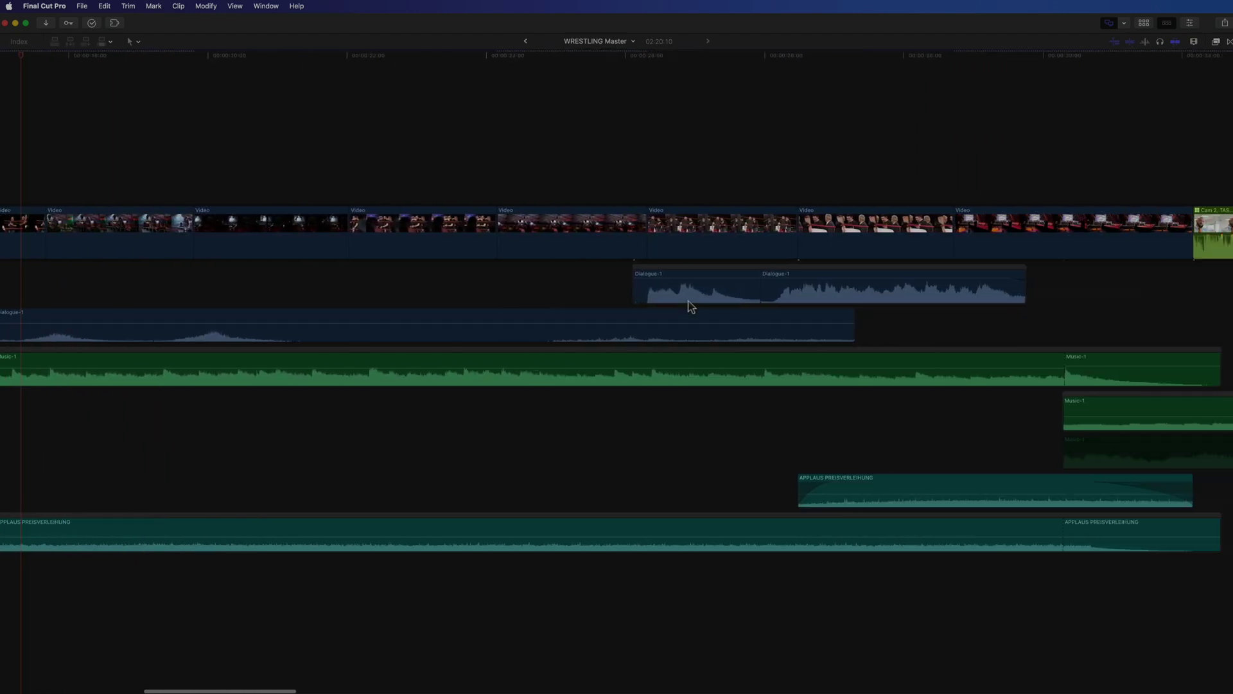
scroll(690, 306, right, 15)
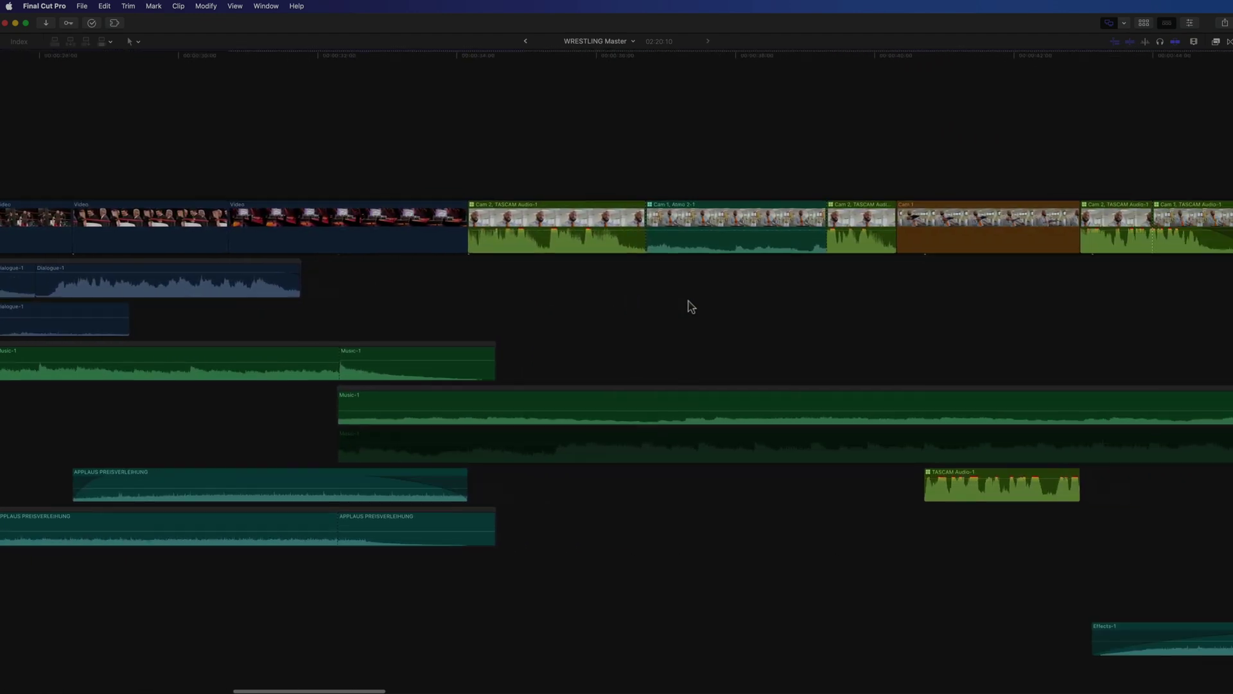
scroll(691, 306, left, 20)
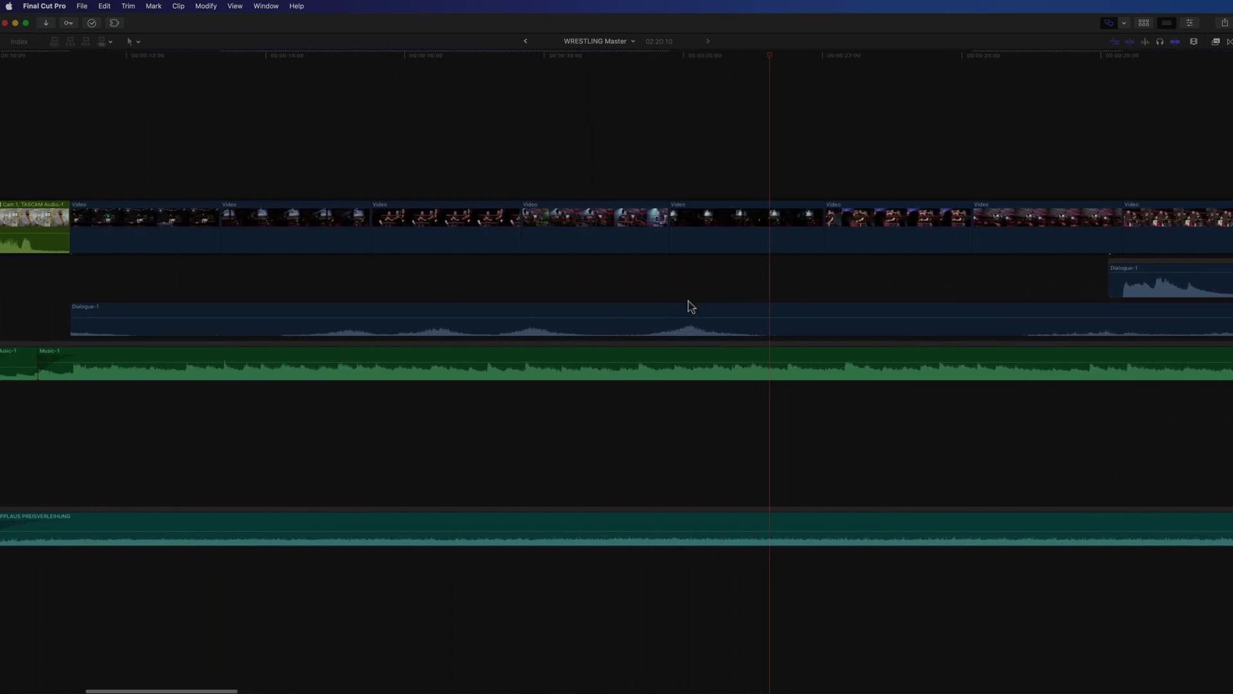
scroll(691, 307, left, 4)
scroll(690, 306, right, 7)
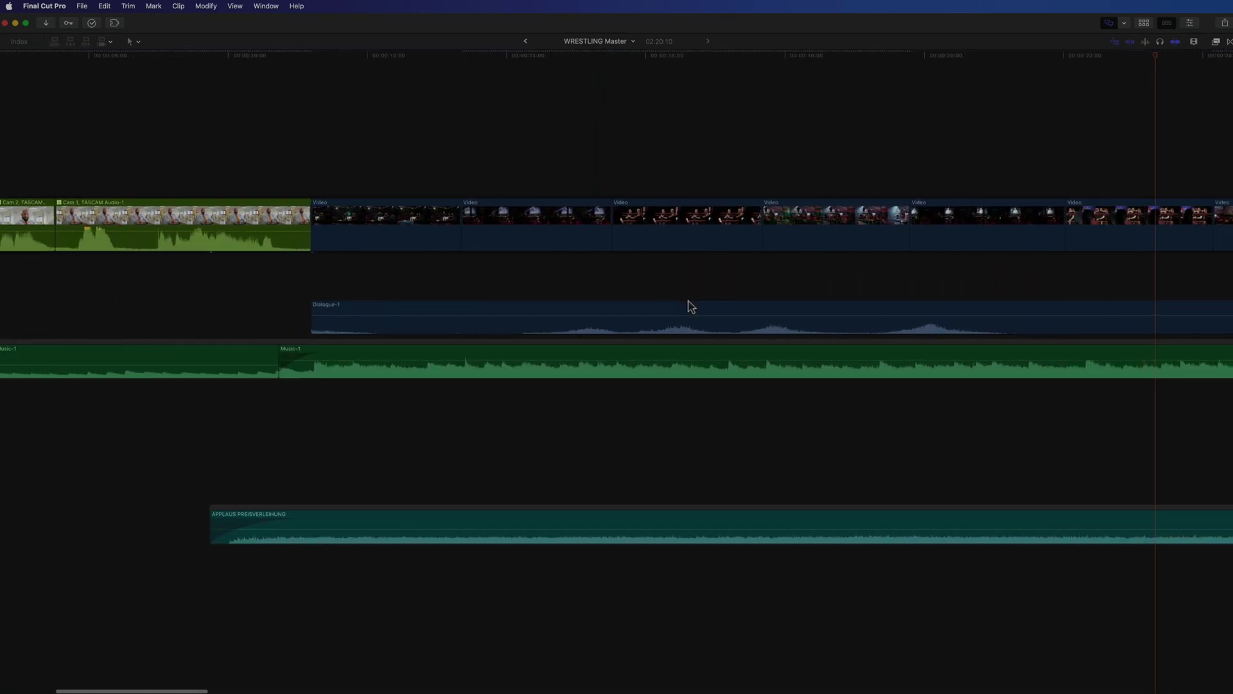
scroll(690, 307, right, 6)
scroll(690, 306, left, 7)
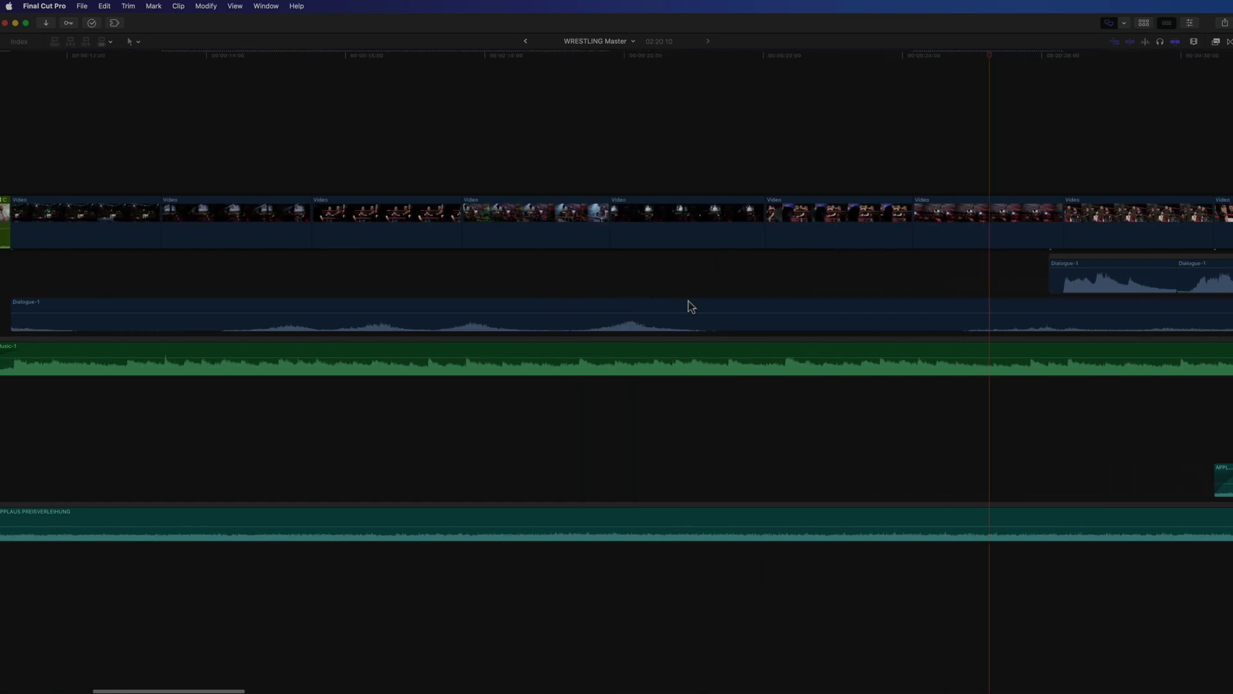
scroll(690, 307, right, 2)
scroll(690, 307, right, 20)
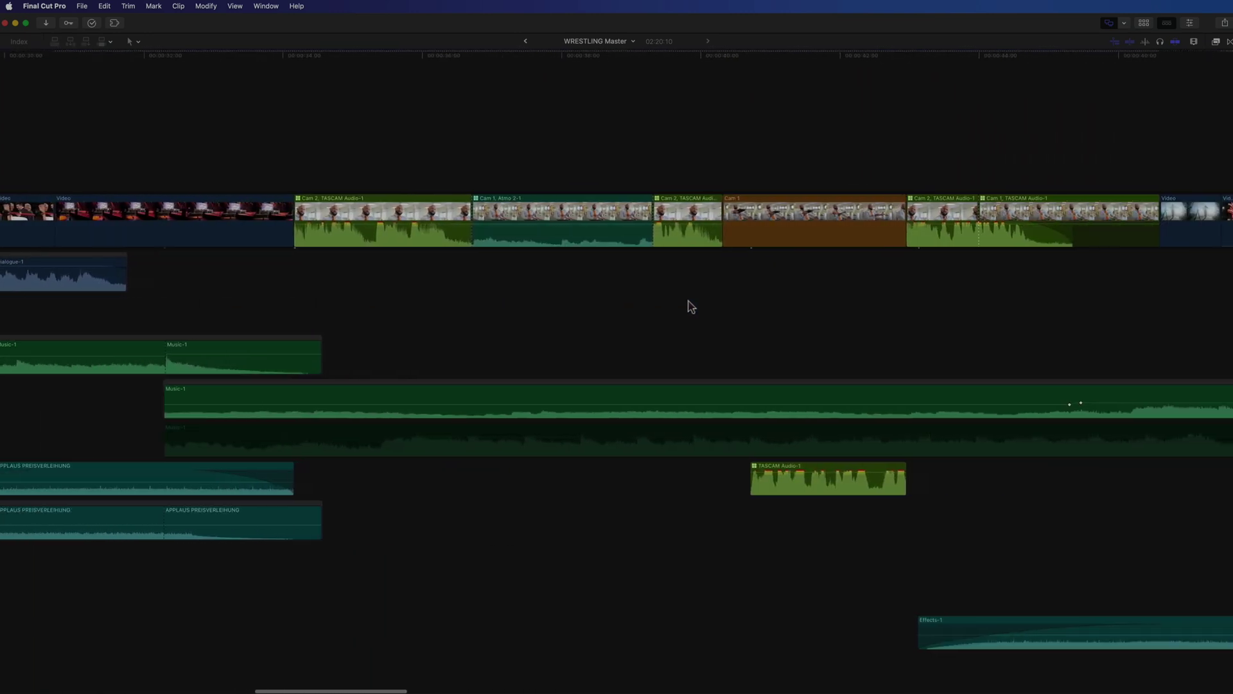
scroll(691, 307, left, 3)
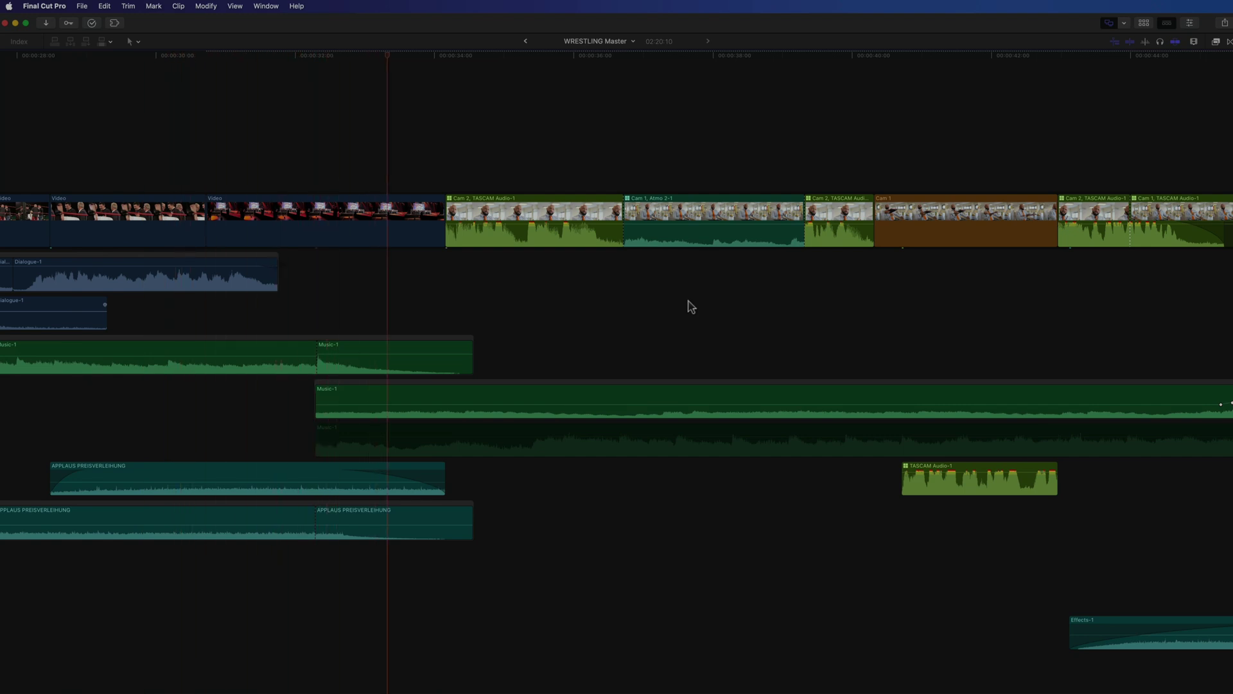
scroll(690, 306, left, 20)
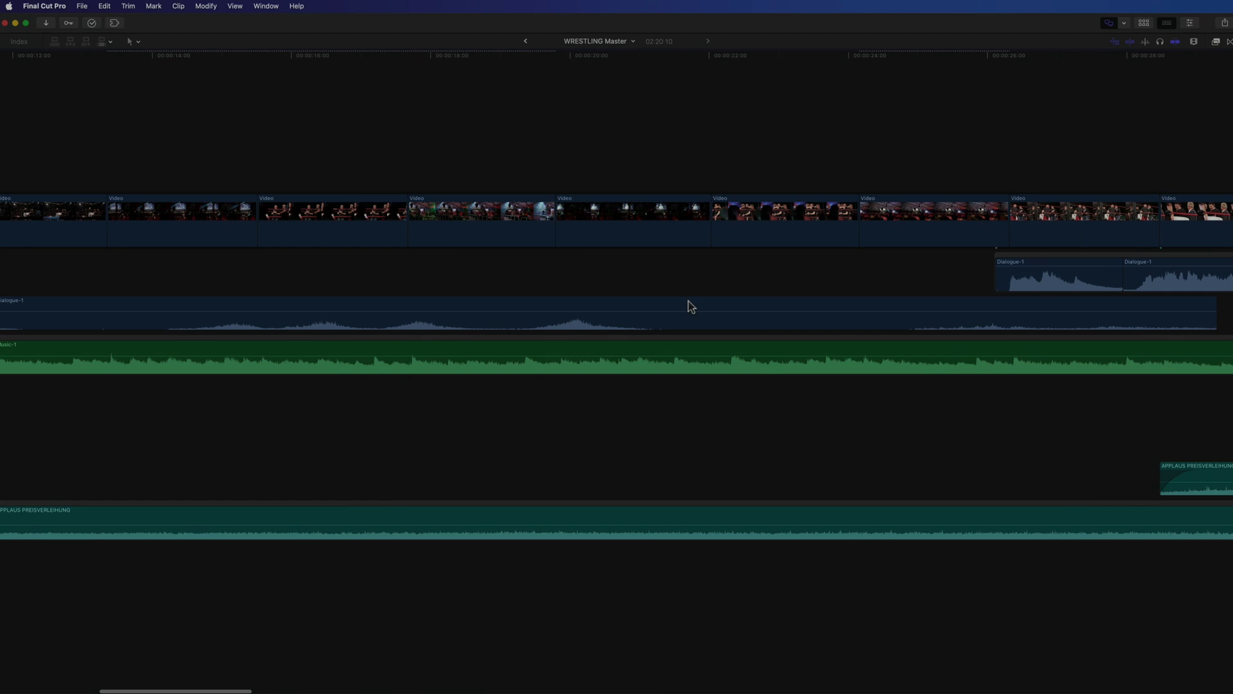
key(space)
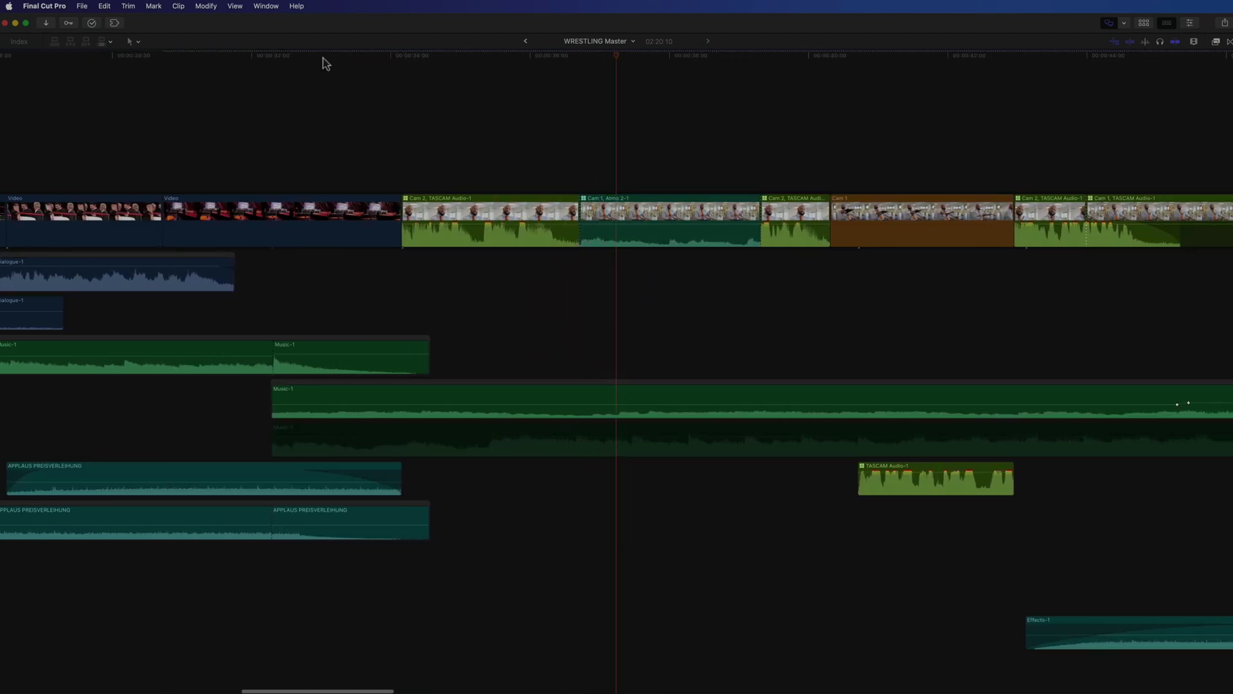
Check the View menu options, then trim the Cam 2/Cam 1 cut by four frames
click(235, 6)
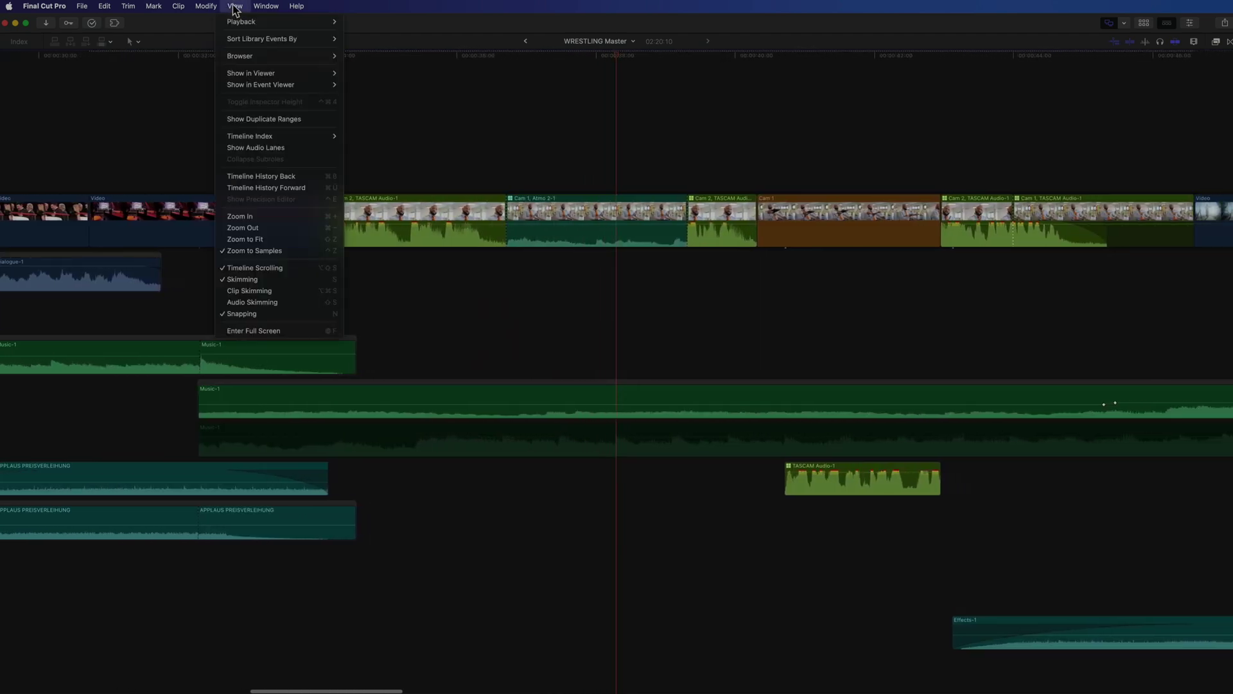
click(252, 295)
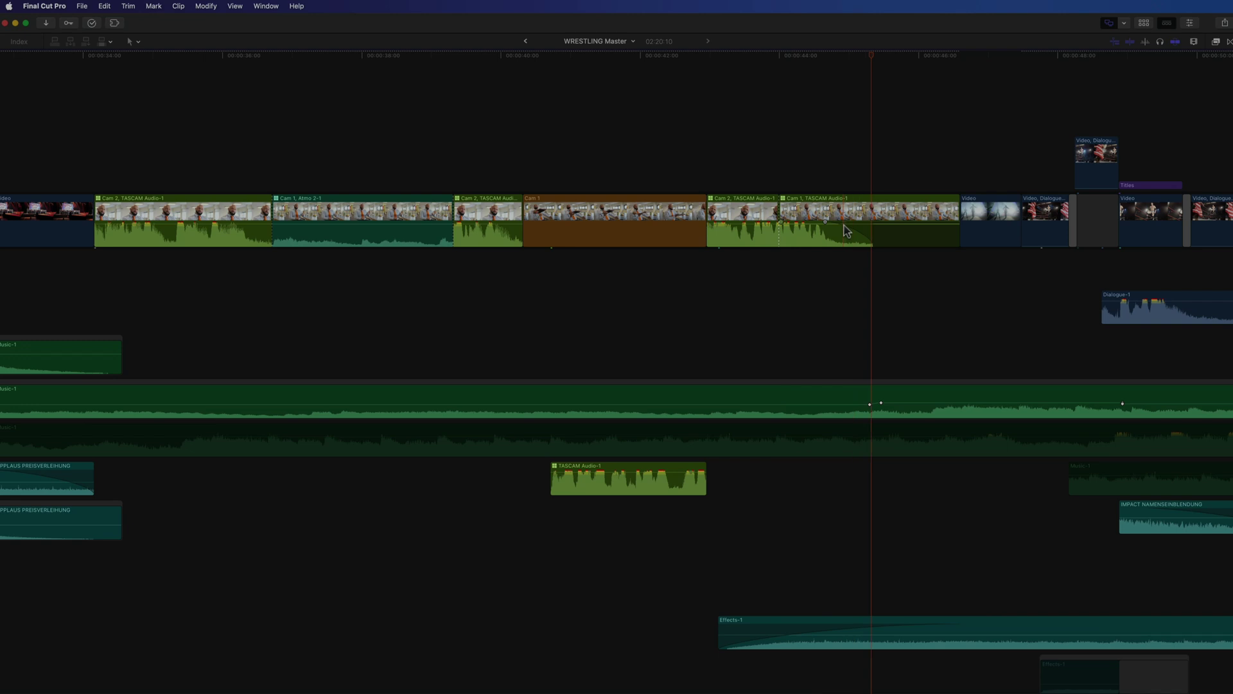
drag(711, 232, 702, 235)
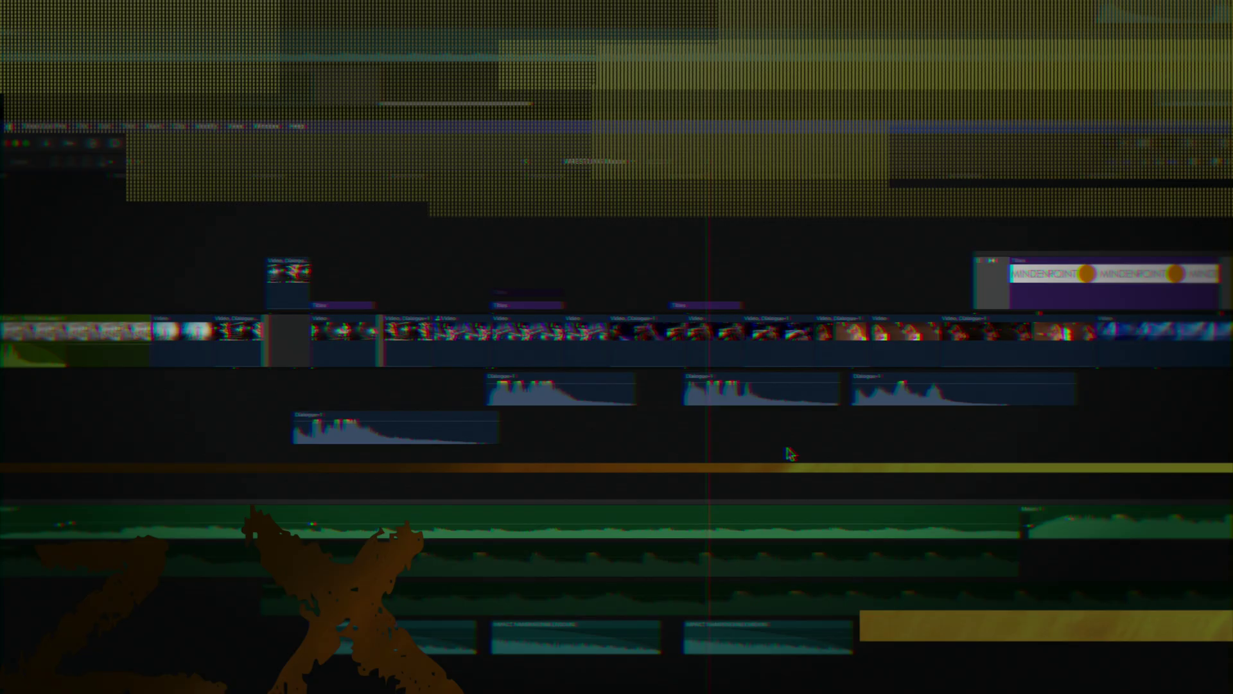
key(j)
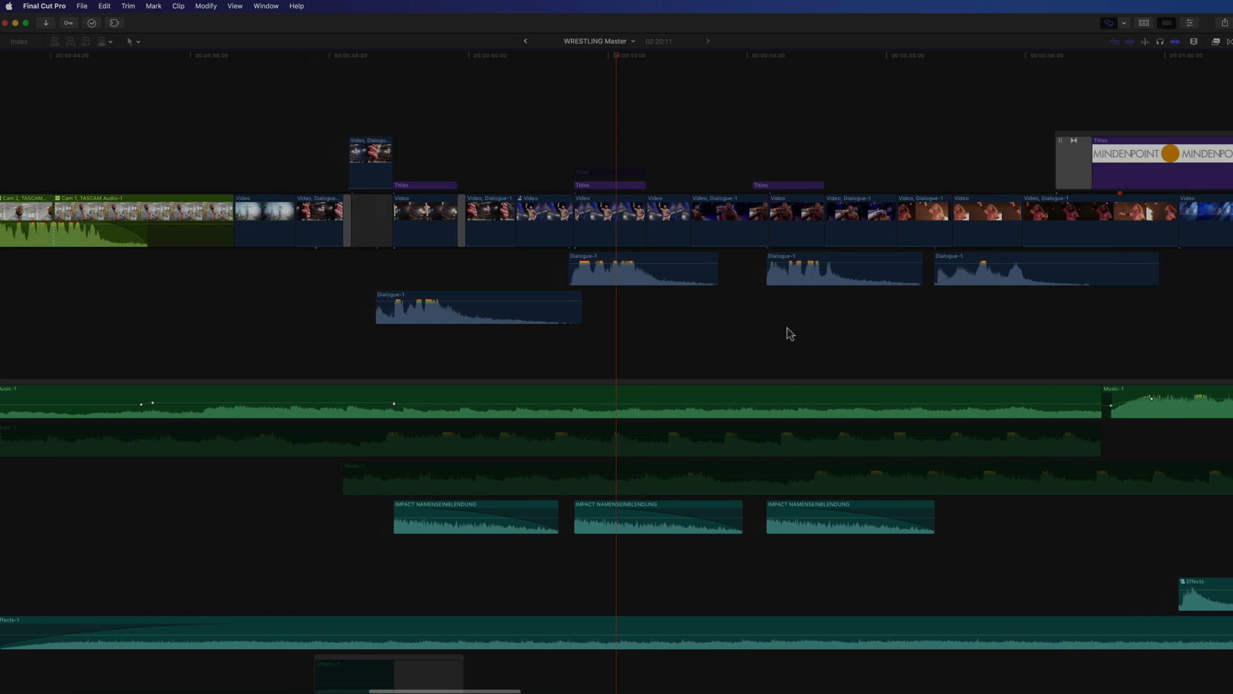
key(l)
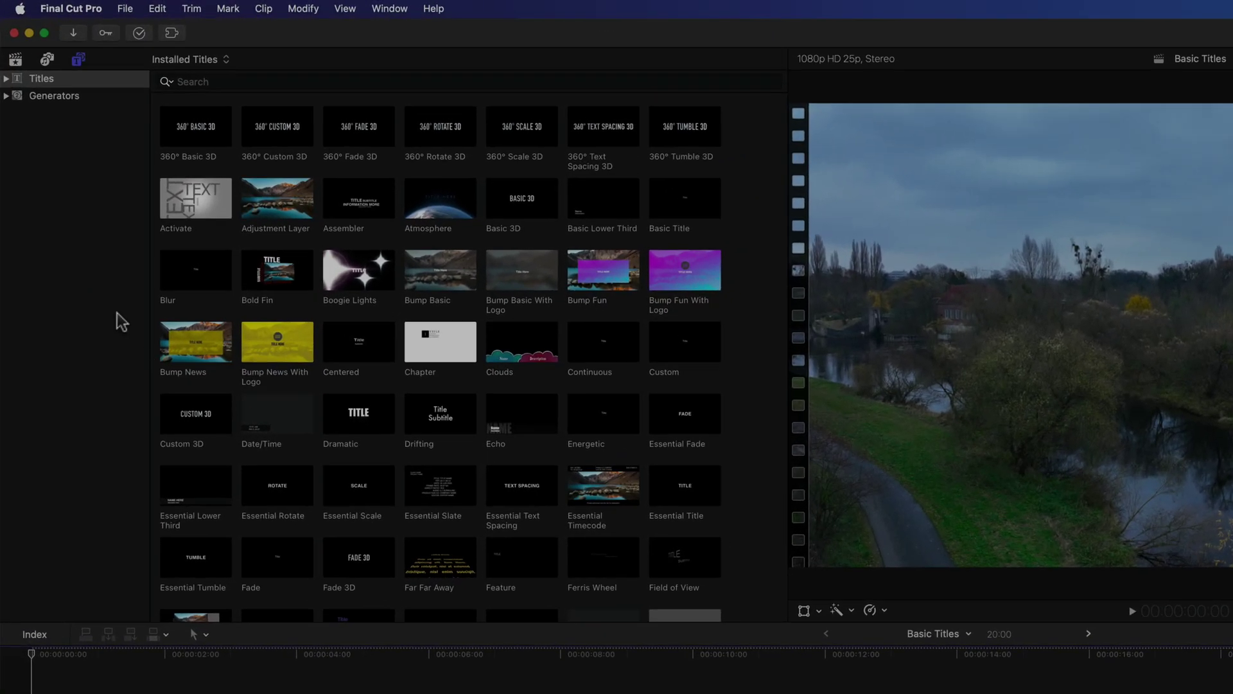
Show the Basic Text titles and toggle the text block's solid background off and on
click(6, 81)
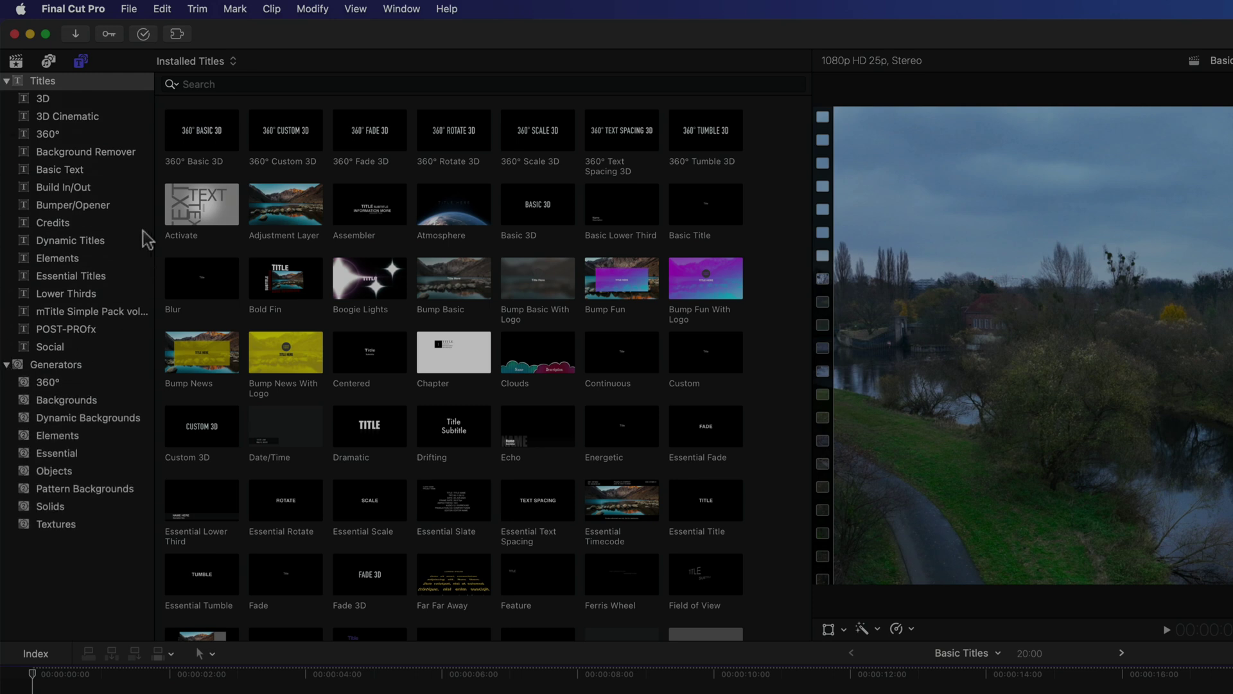
click(61, 169)
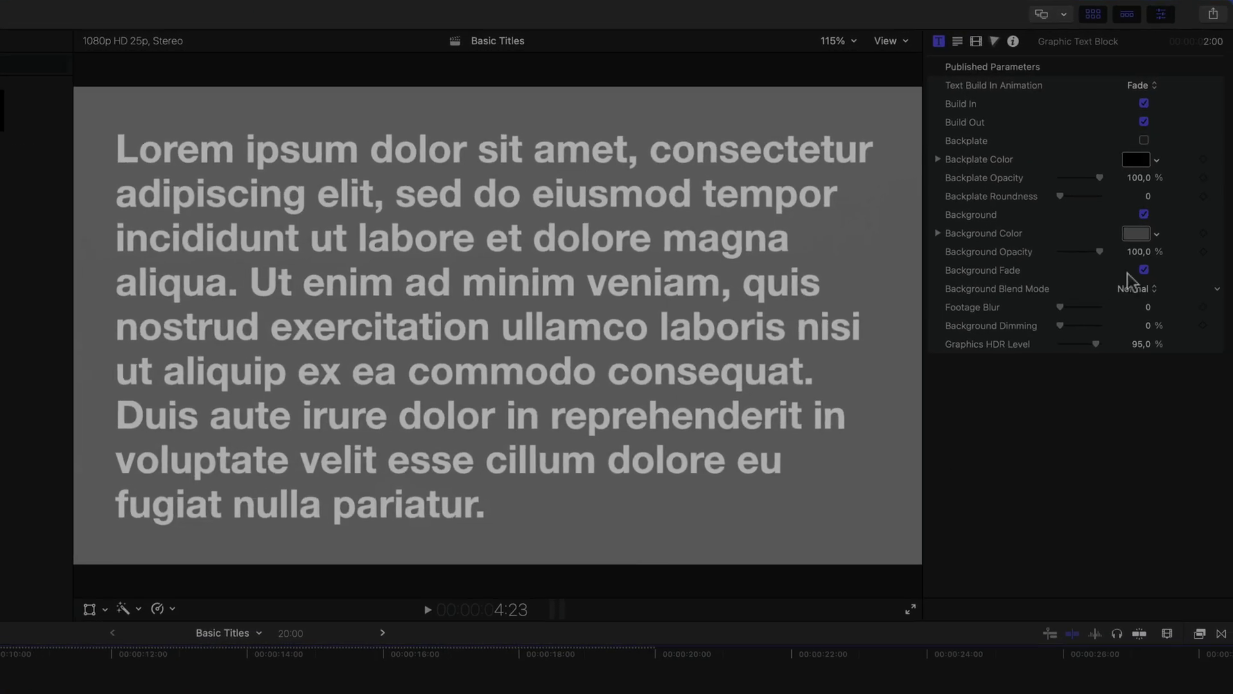
click(1144, 215)
click(1144, 215)
Pick a new background colour, then remove the background and dim the footage to 67.34%
click(1156, 233)
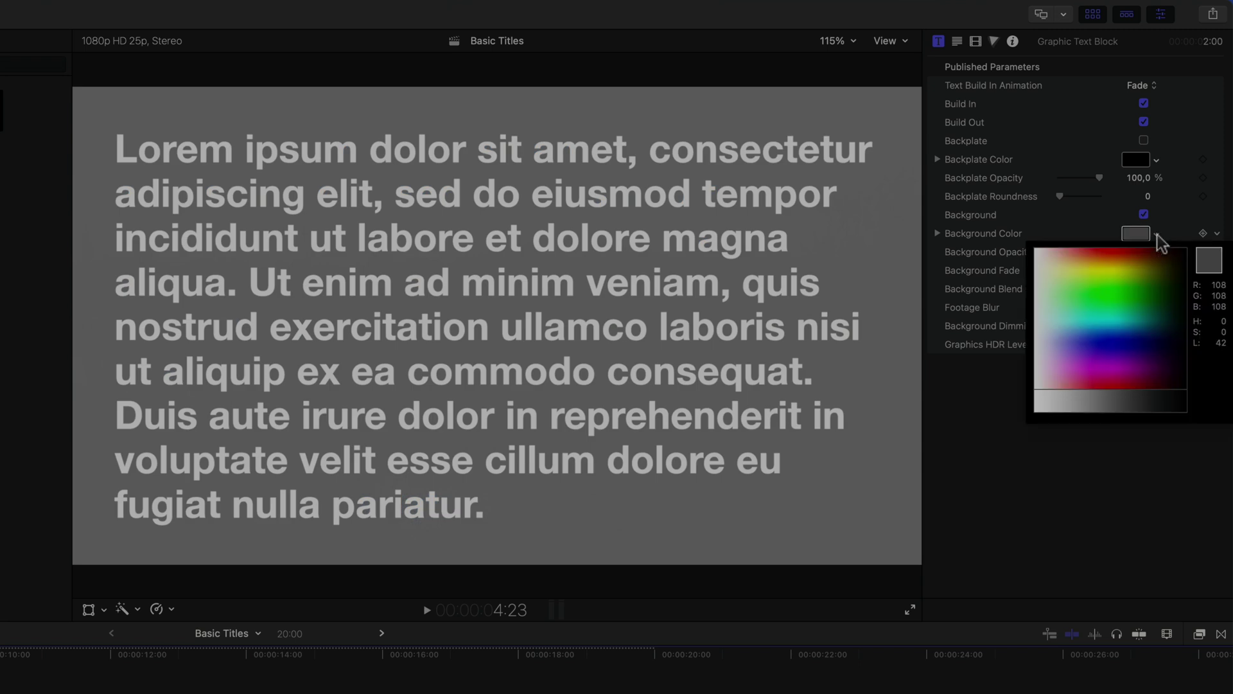
drag(1144, 285, 1158, 383)
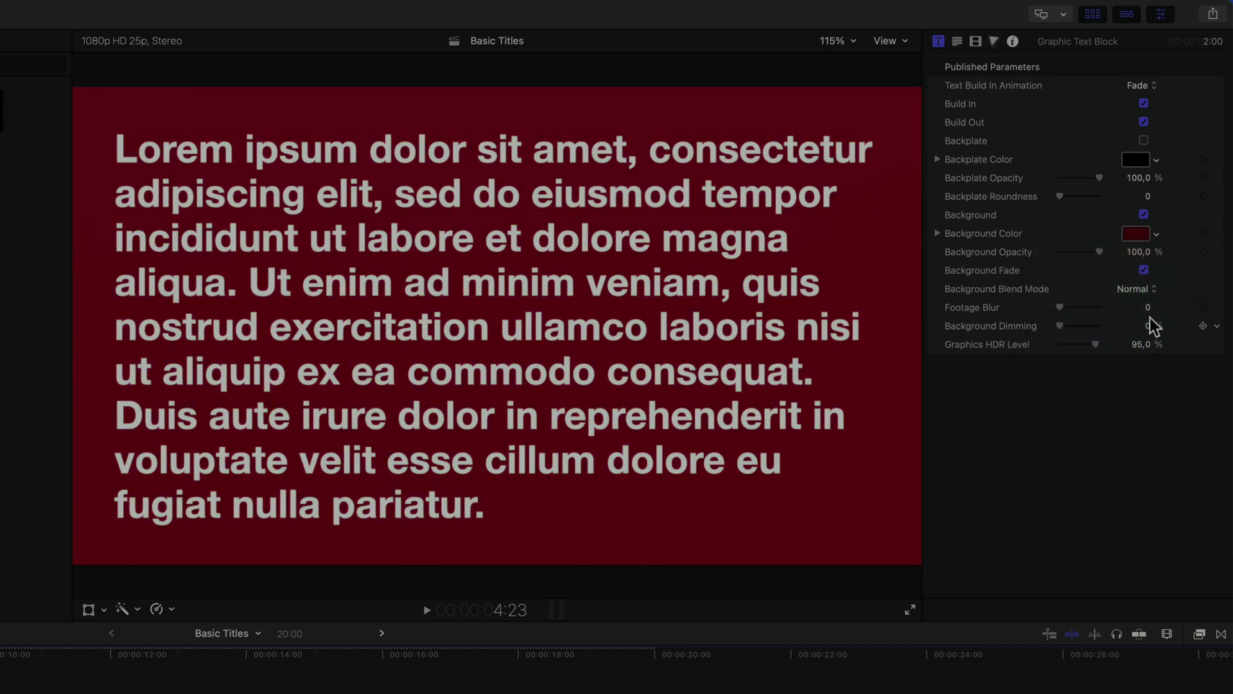
click(1143, 216)
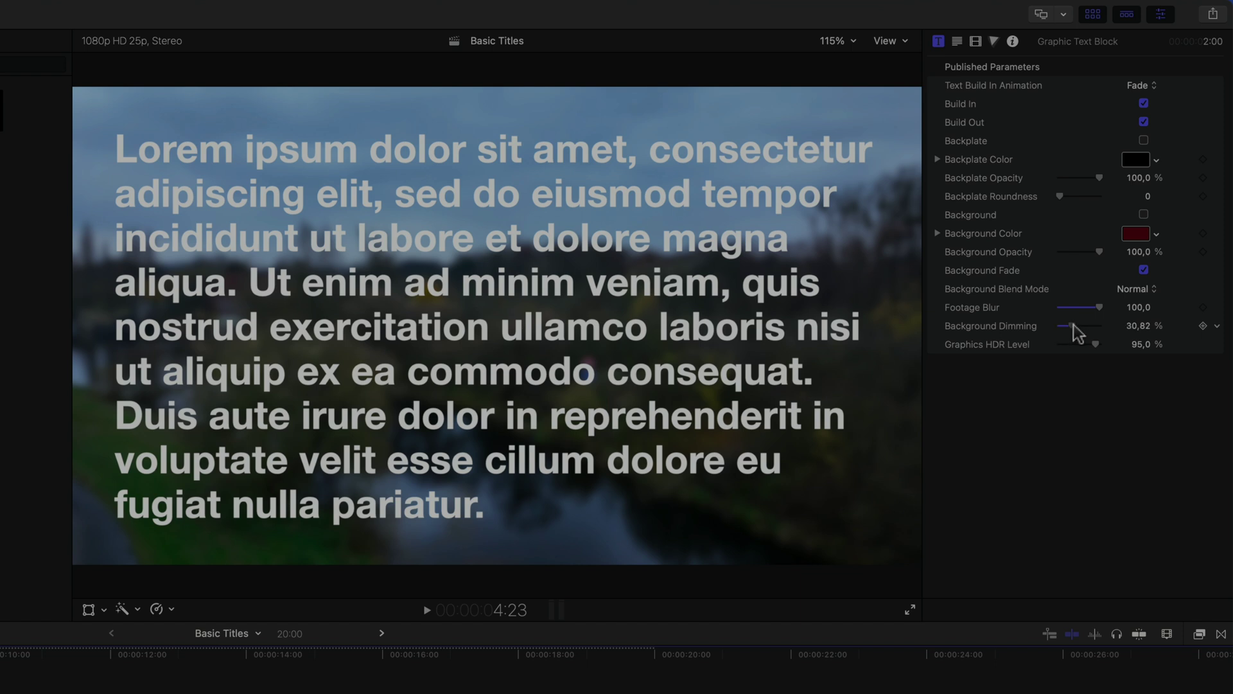
mouse_move(1073, 325)
mouse_down()
mouse_move(1111, 325)
mouse_move(1070, 323)
mouse_move(1086, 326)
mouse_up()
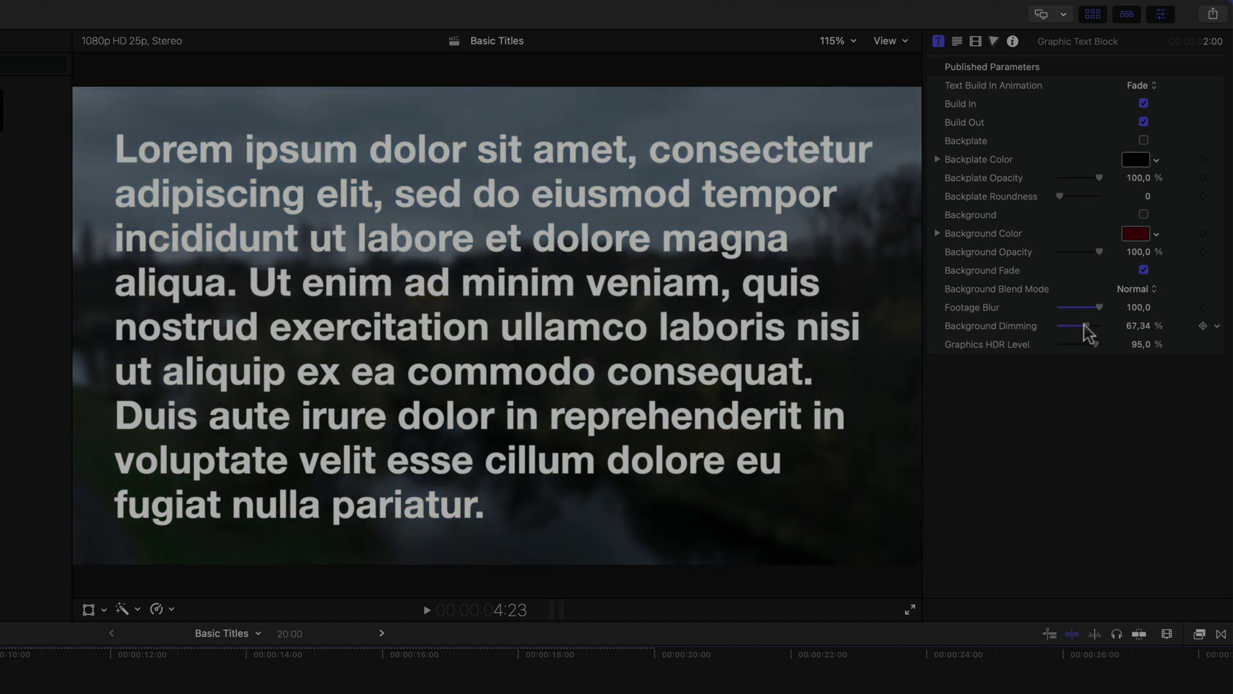
Add a dark brown backplate behind the text and set Text Build In Animation to Rise
click(1143, 141)
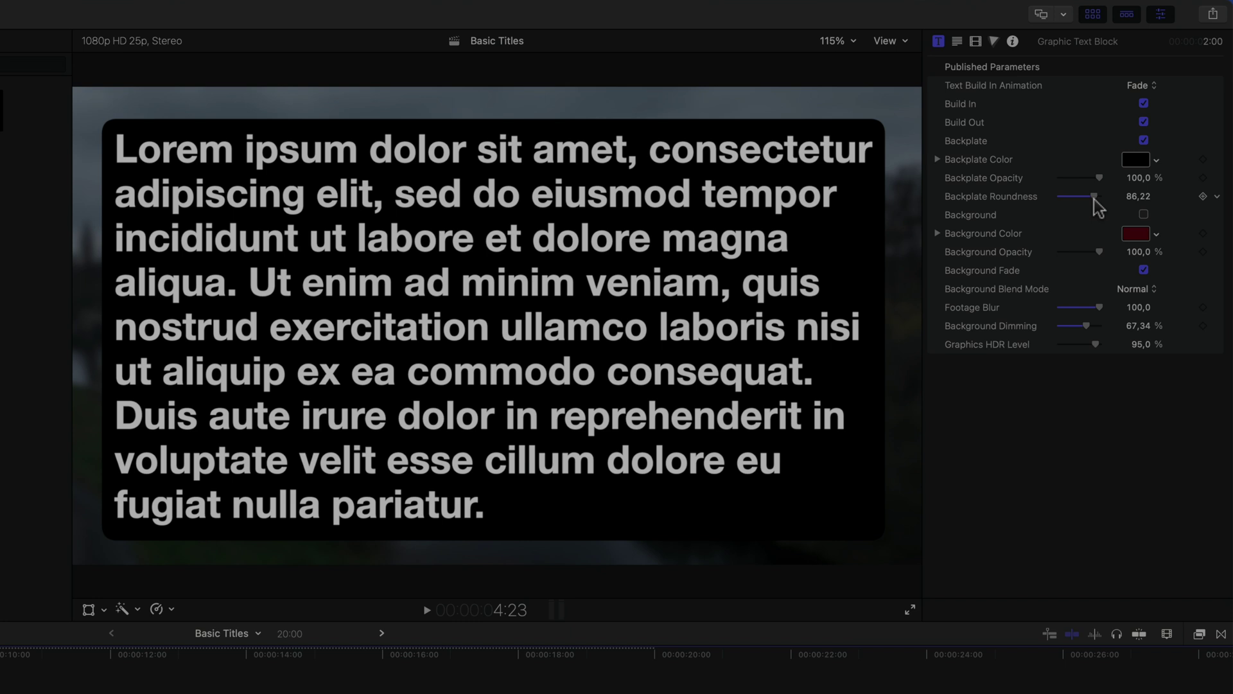
click(1157, 162)
drag(1154, 175, 1082, 178)
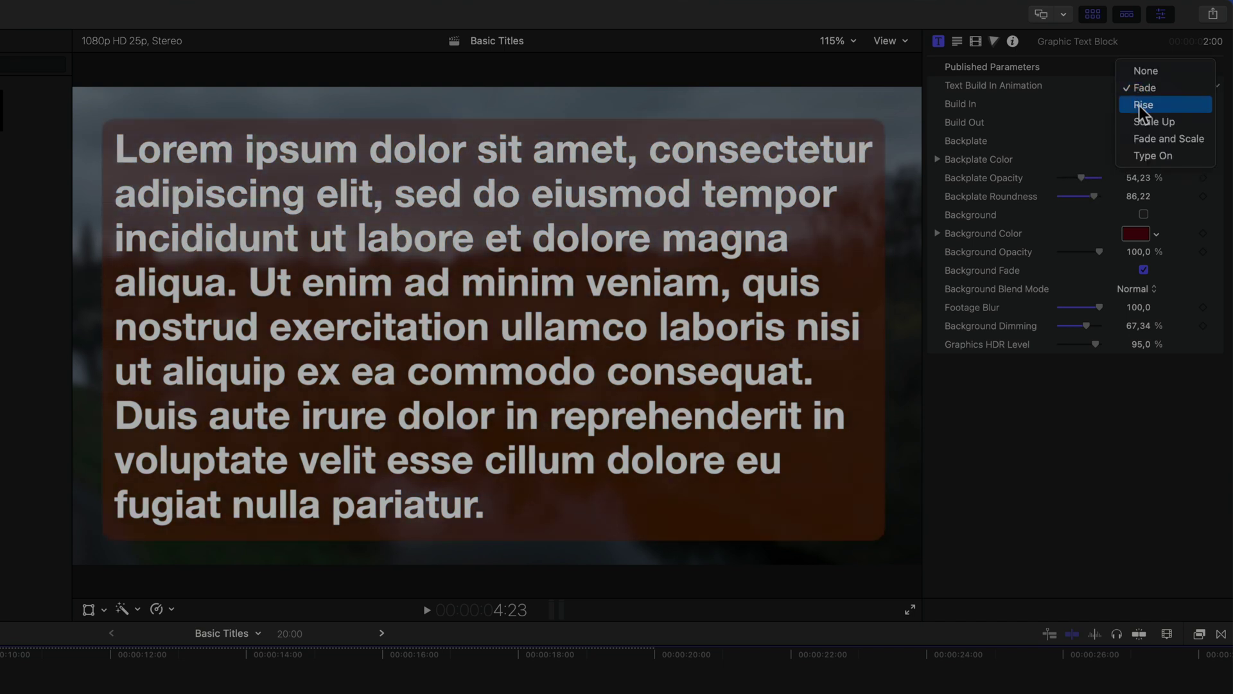
click(1139, 104)
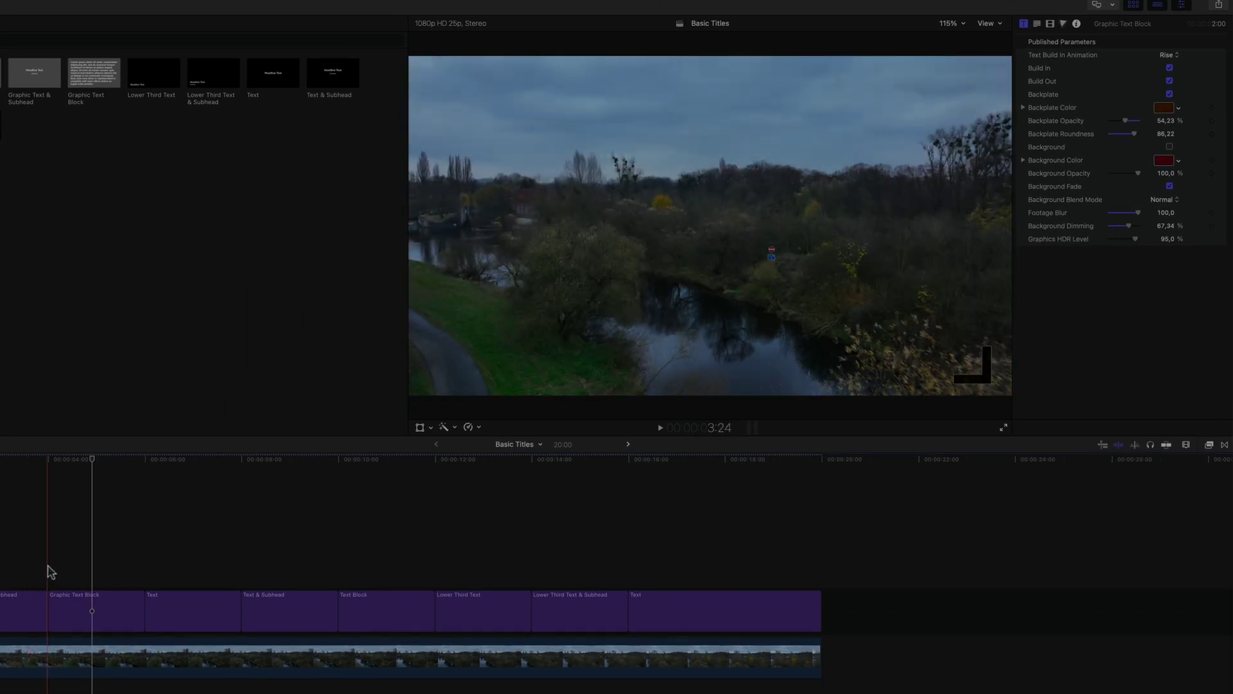
Preview the title, then replace its headline text with 'This is my subtitle'
key(space)
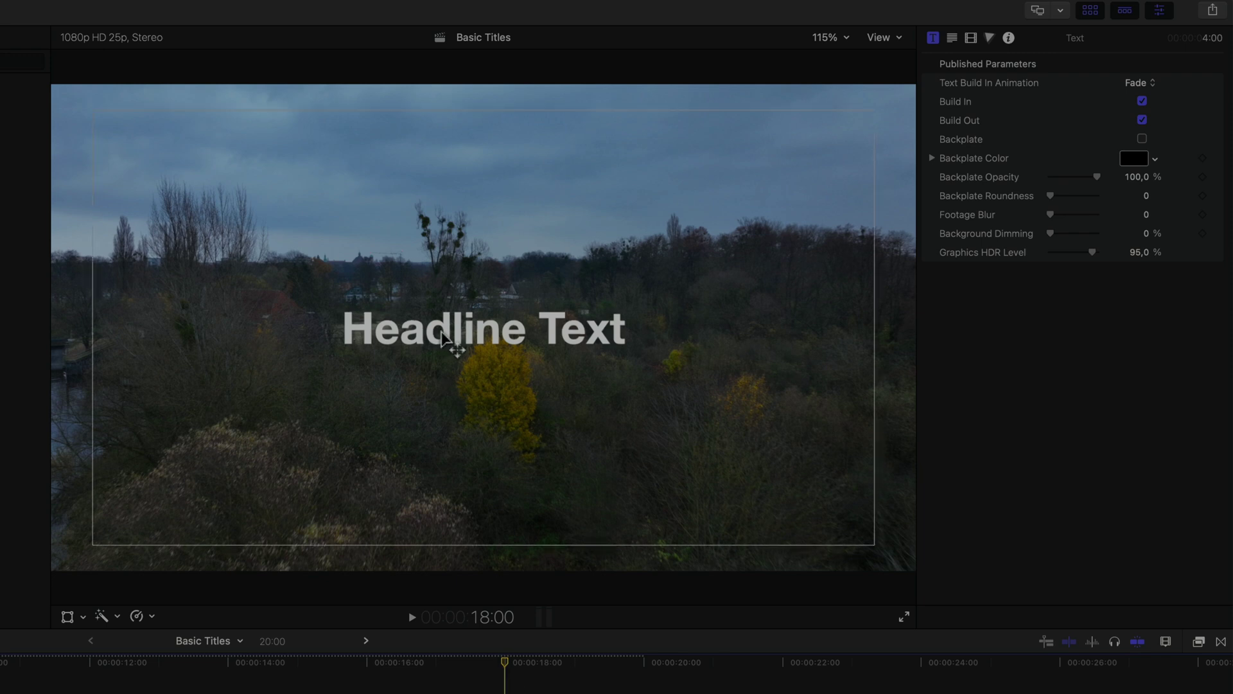
double_click(442, 334)
key(super+a)
text(T)
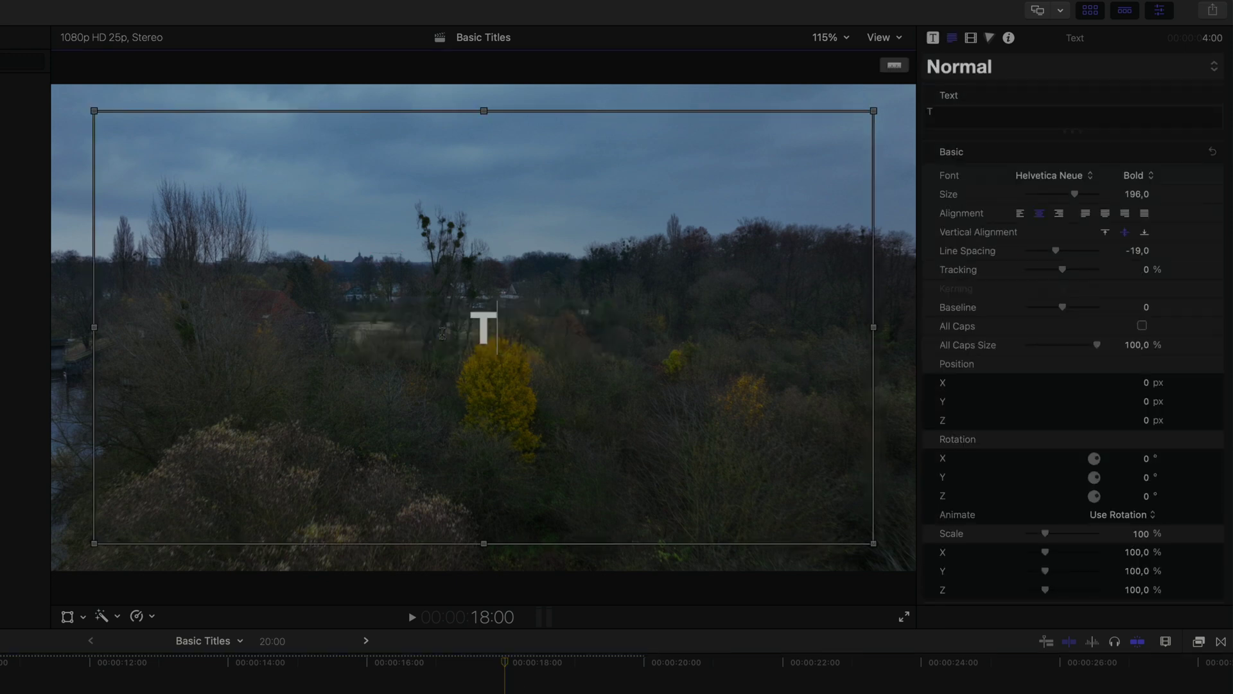
text(his is my subtitle)
key(Escape)
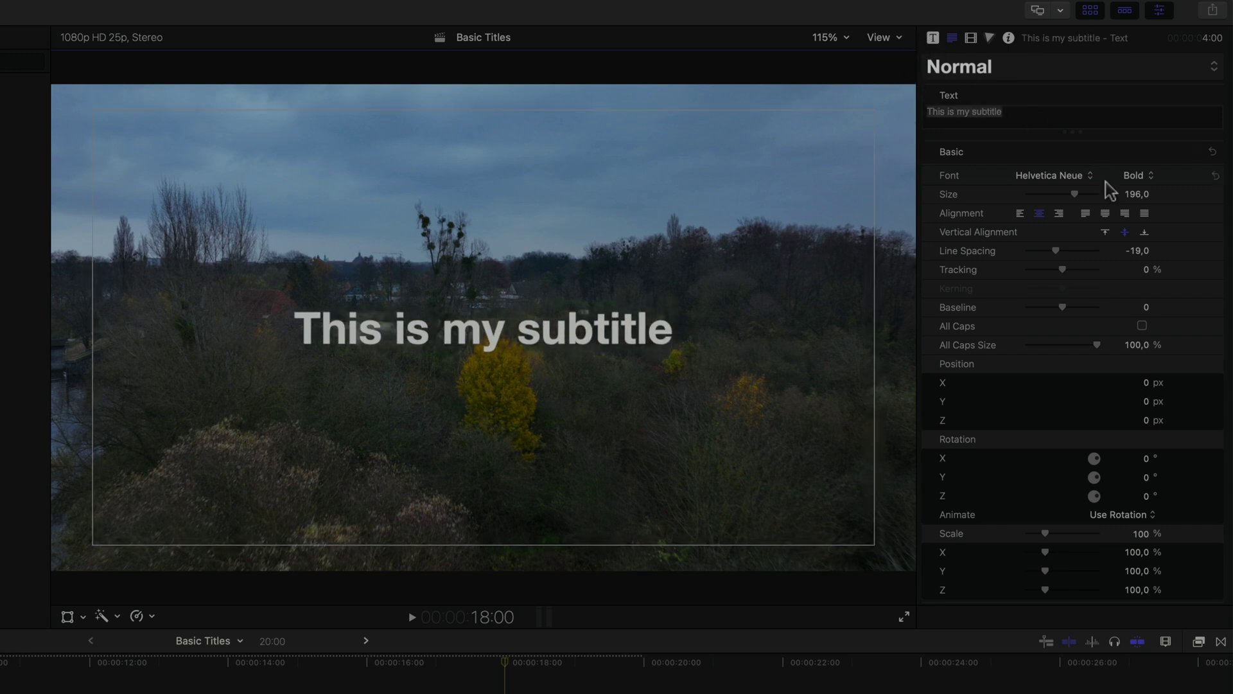
Align the subtitle to the bottom of the frame and add a grey backplate behind it
click(1143, 232)
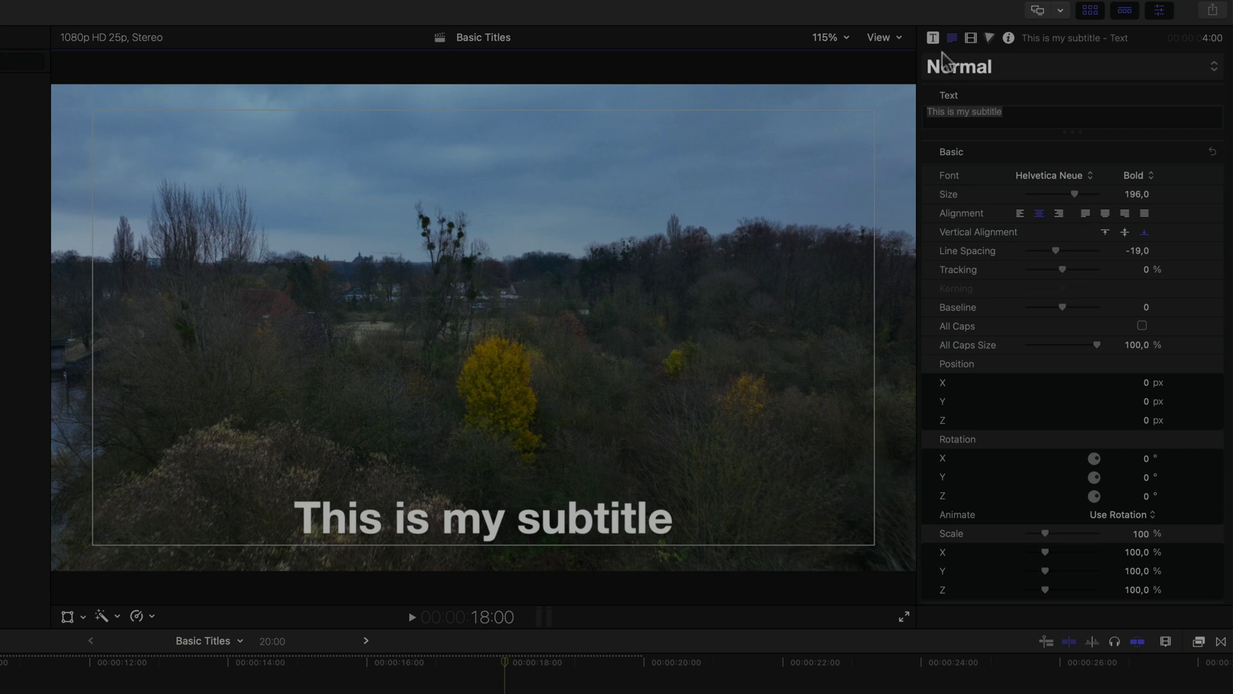
click(932, 39)
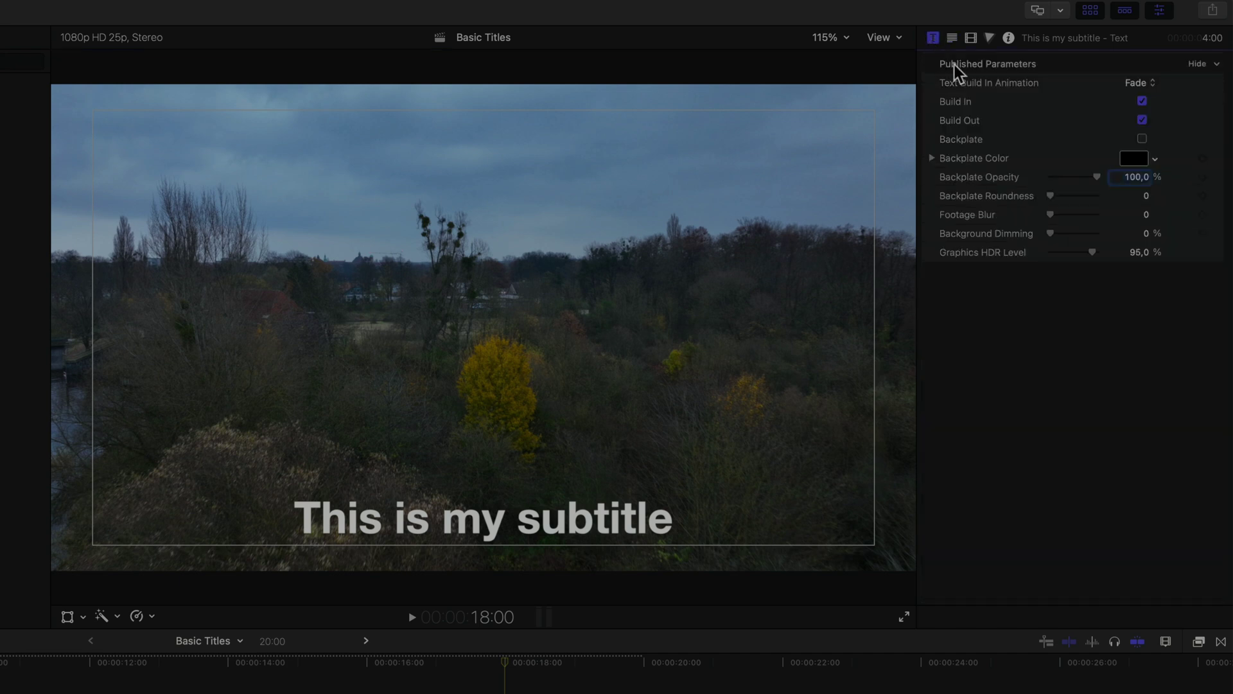
click(1142, 138)
click(1133, 158)
click(1150, 335)
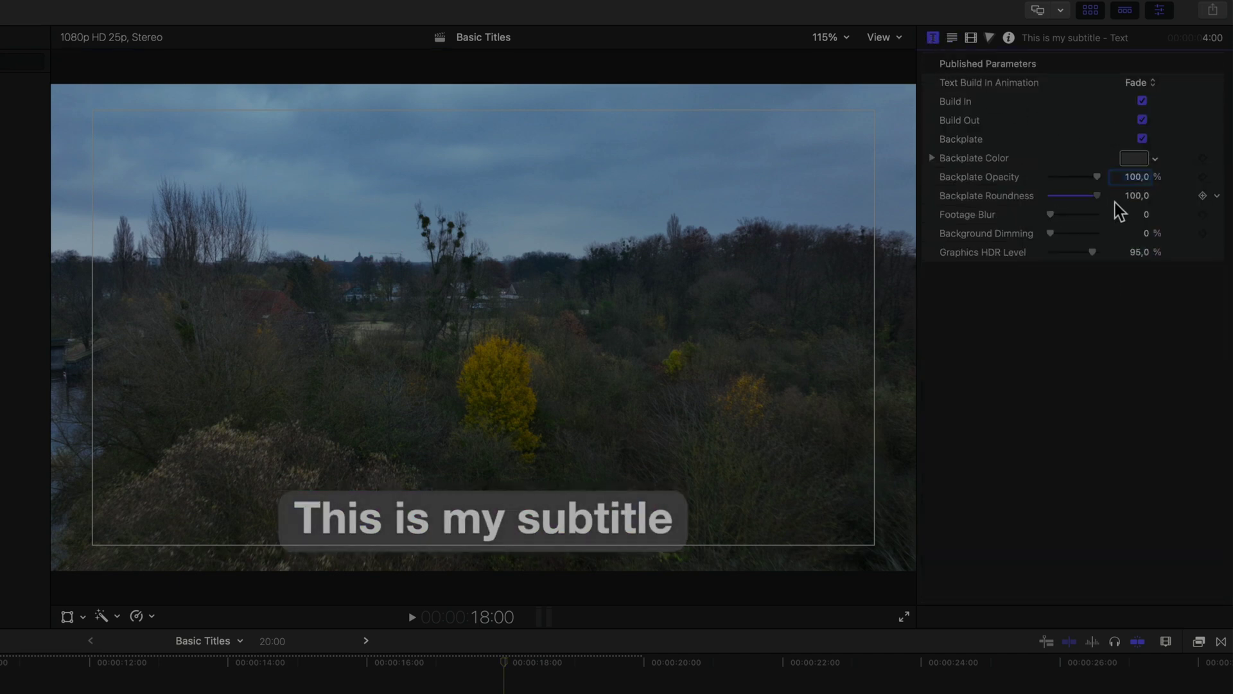
Set the subtitle font to Roboto Condensed at size 118.6
click(951, 40)
click(1085, 180)
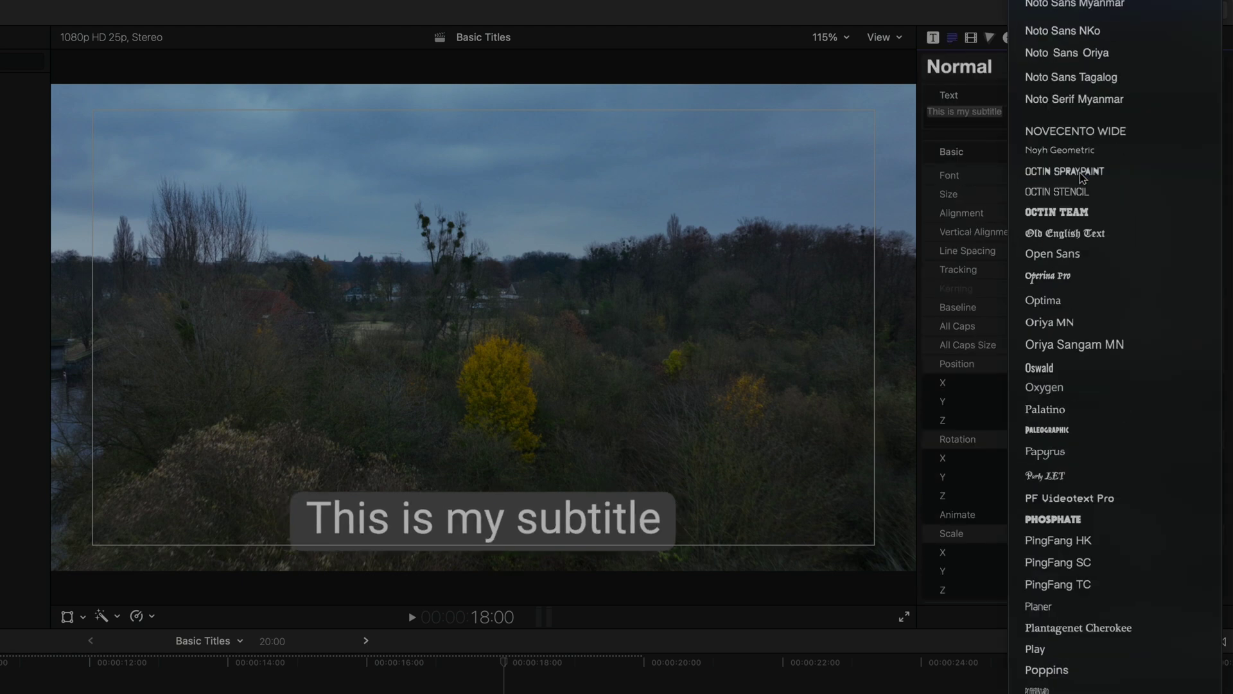
click(1079, 173)
drag(1133, 196, 1132, 165)
click(1131, 175)
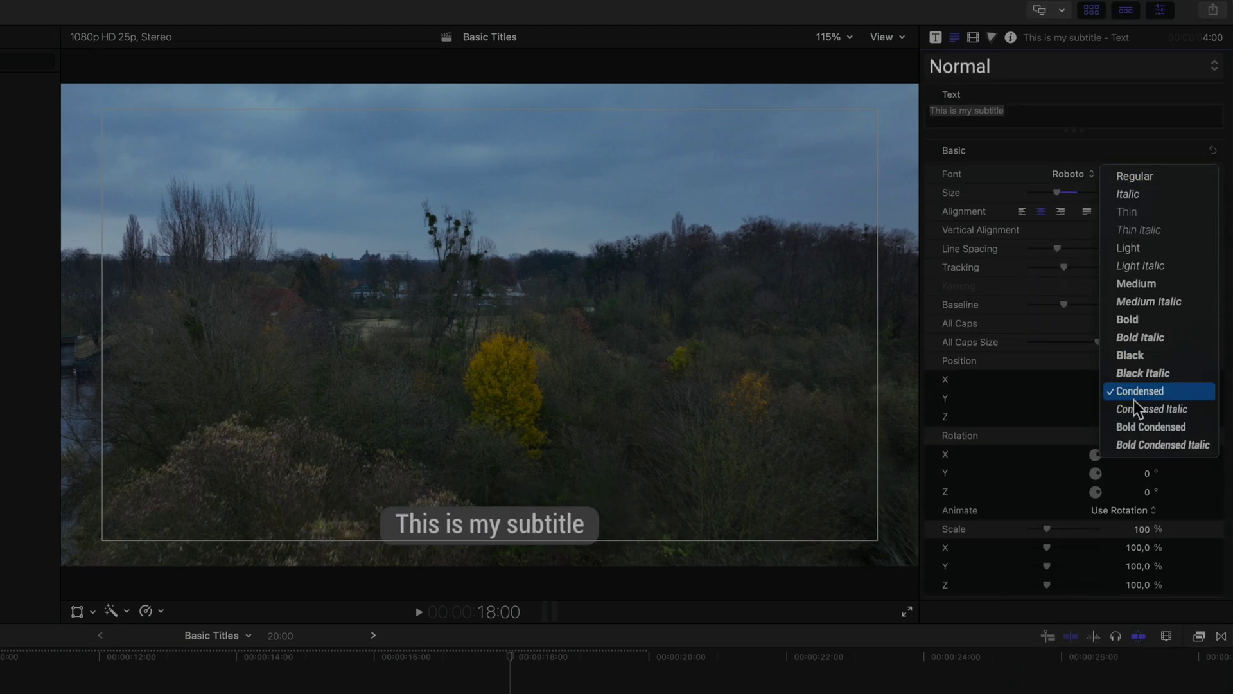
click(1117, 388)
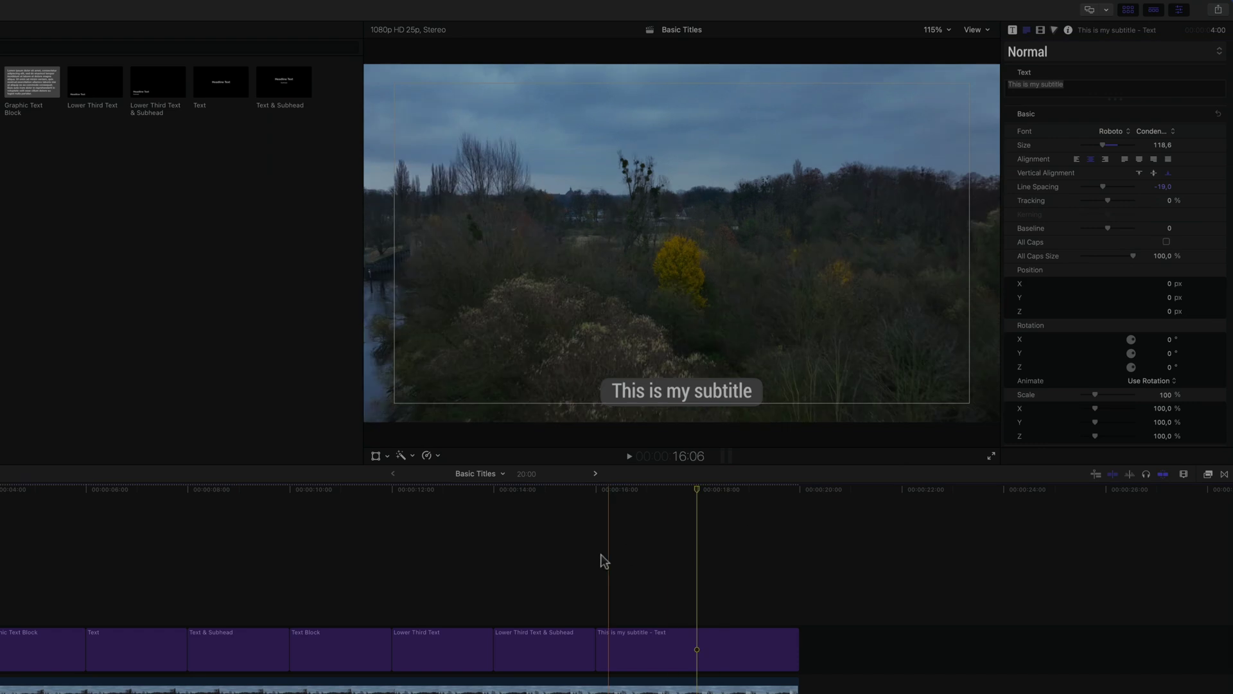
Play back the subtitle, then switch the timeline to the Basic Titles VERT project
key(space)
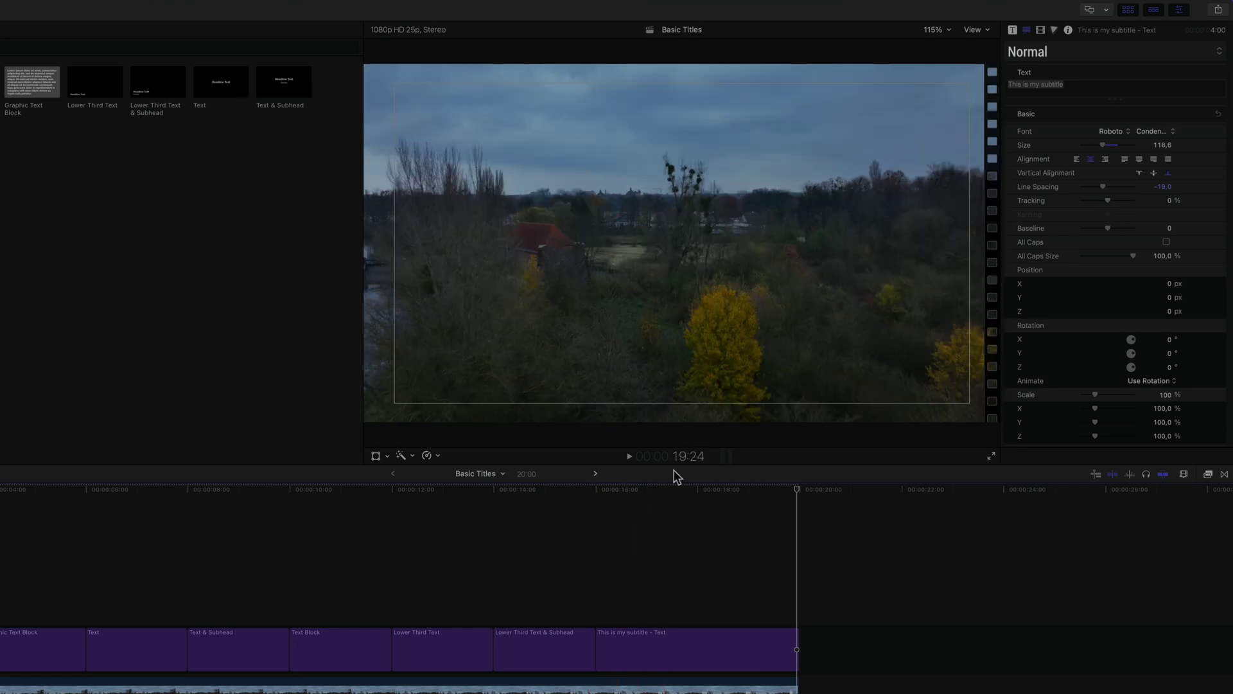
click(596, 473)
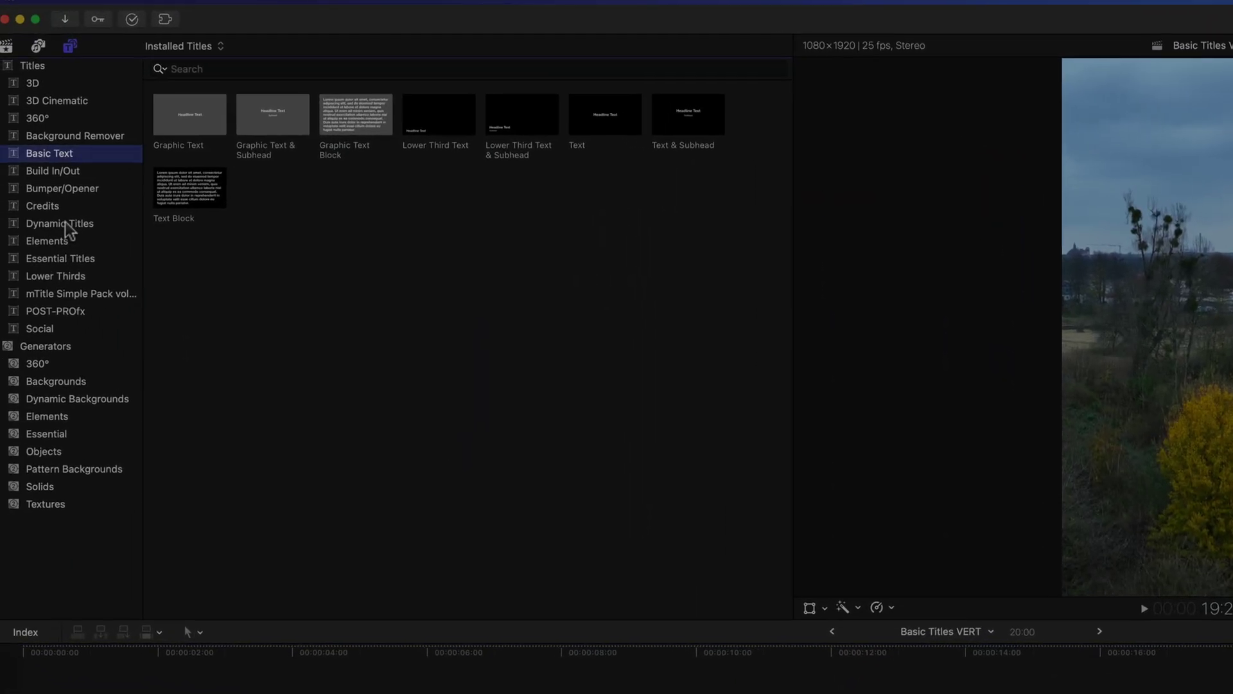
Show the Dynamic Titles collection, preview Deco Lower Third, and open the Dynamic Titles project
click(75, 226)
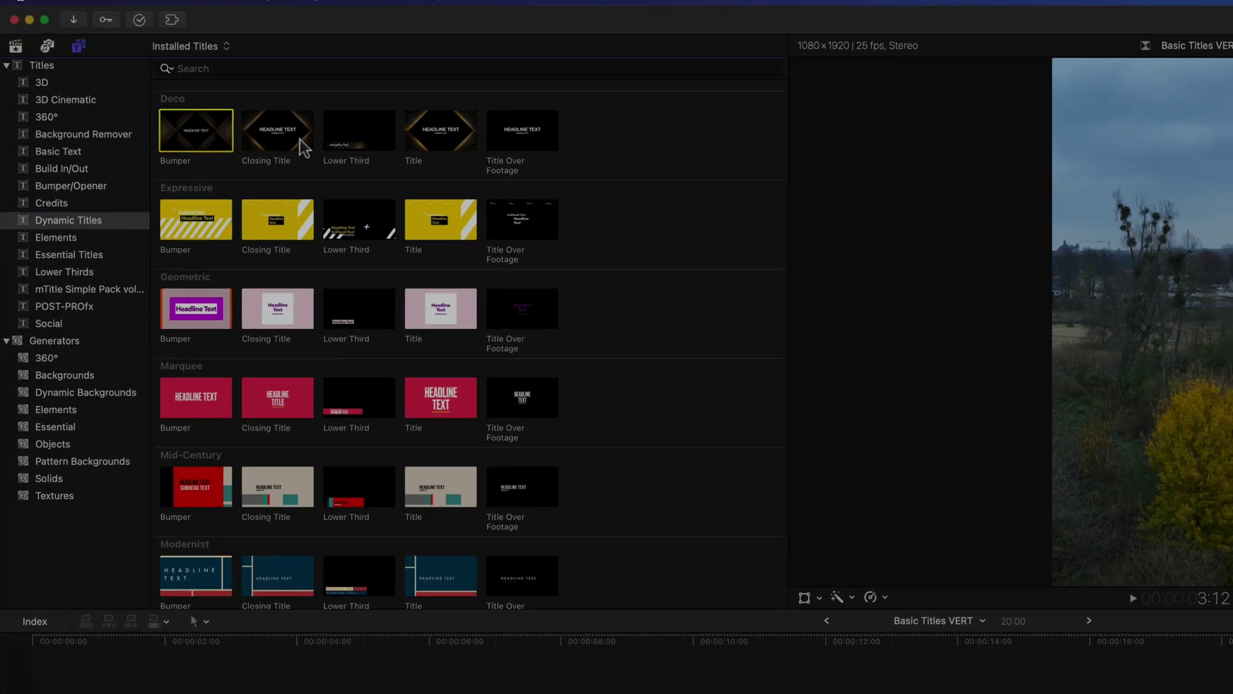
click(371, 140)
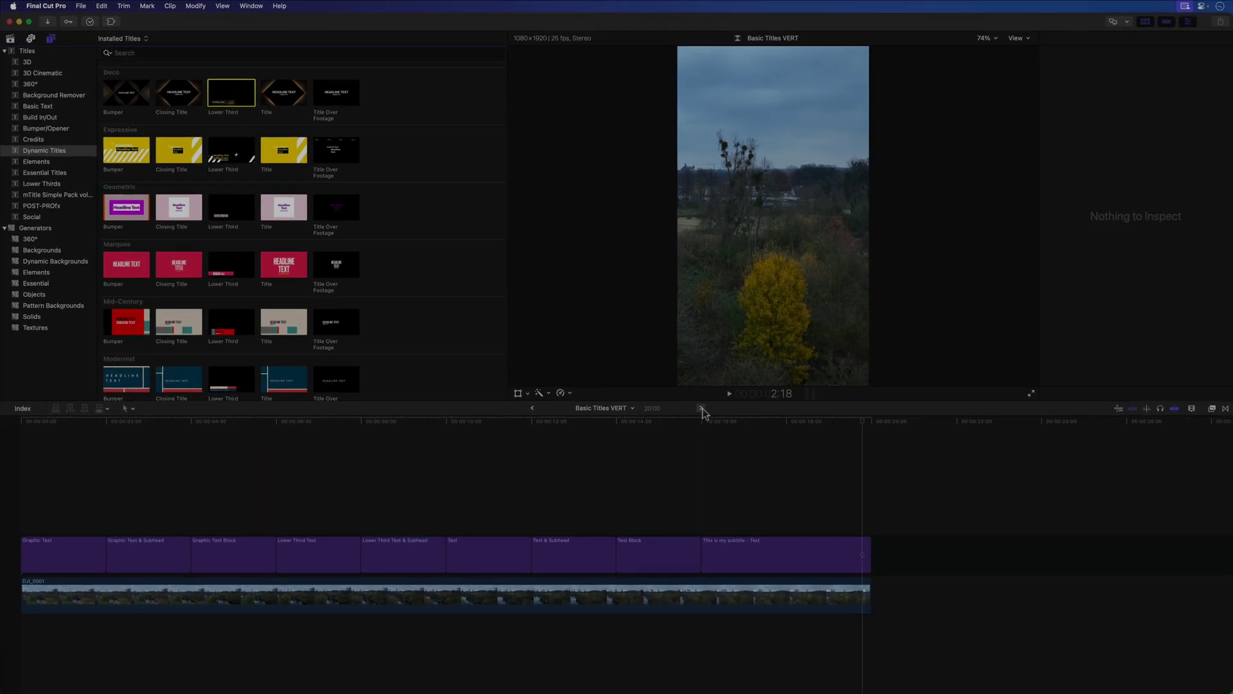
click(701, 408)
click(22, 441)
Play the Dynamic Titles project, select the DJI_0107 clip, and bring up the Transitions browser
key(space)
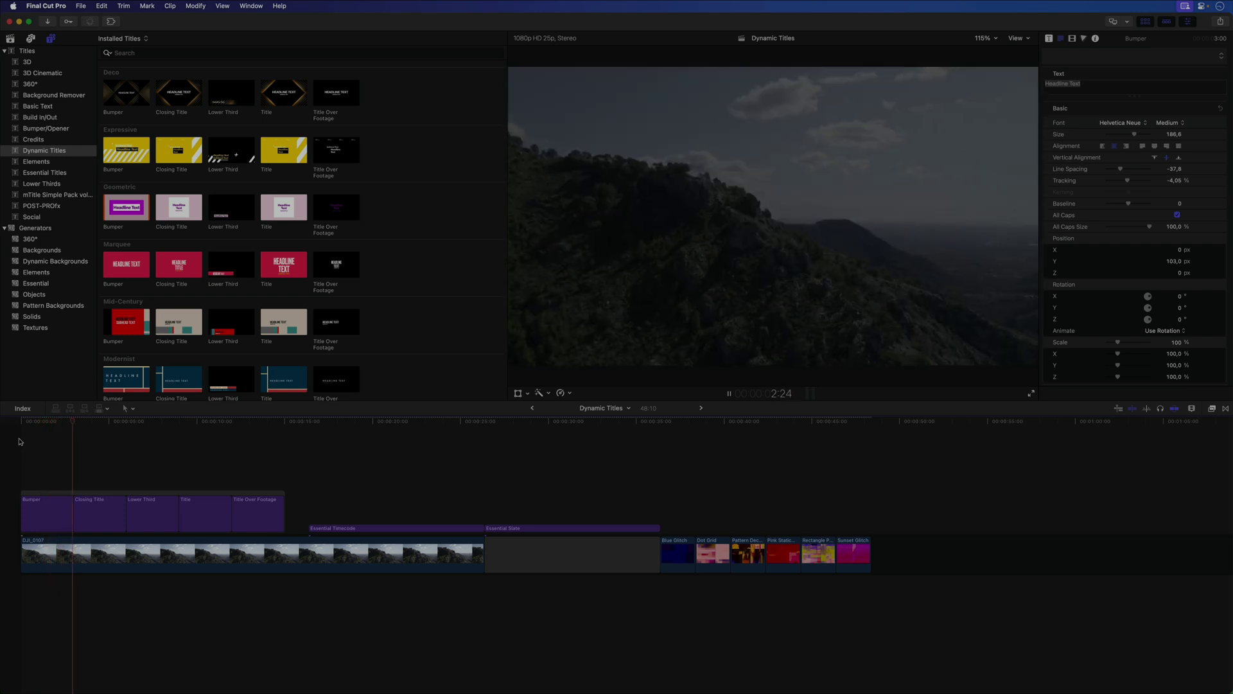
key(space)
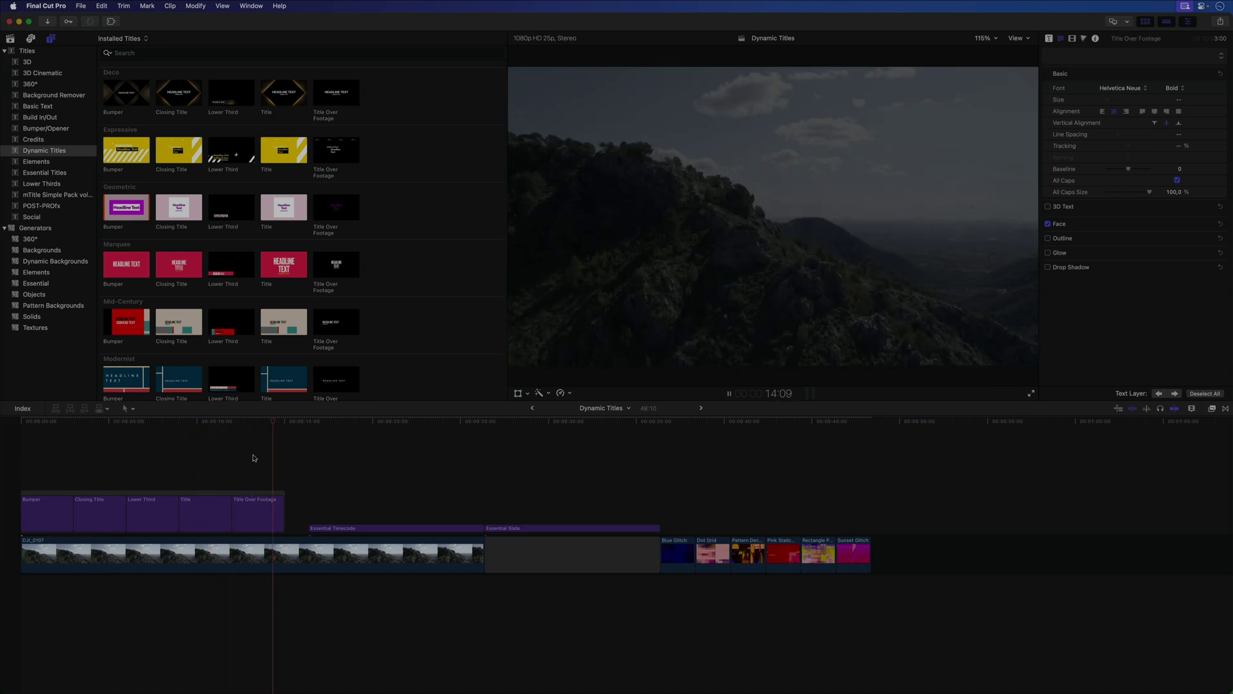
click(290, 453)
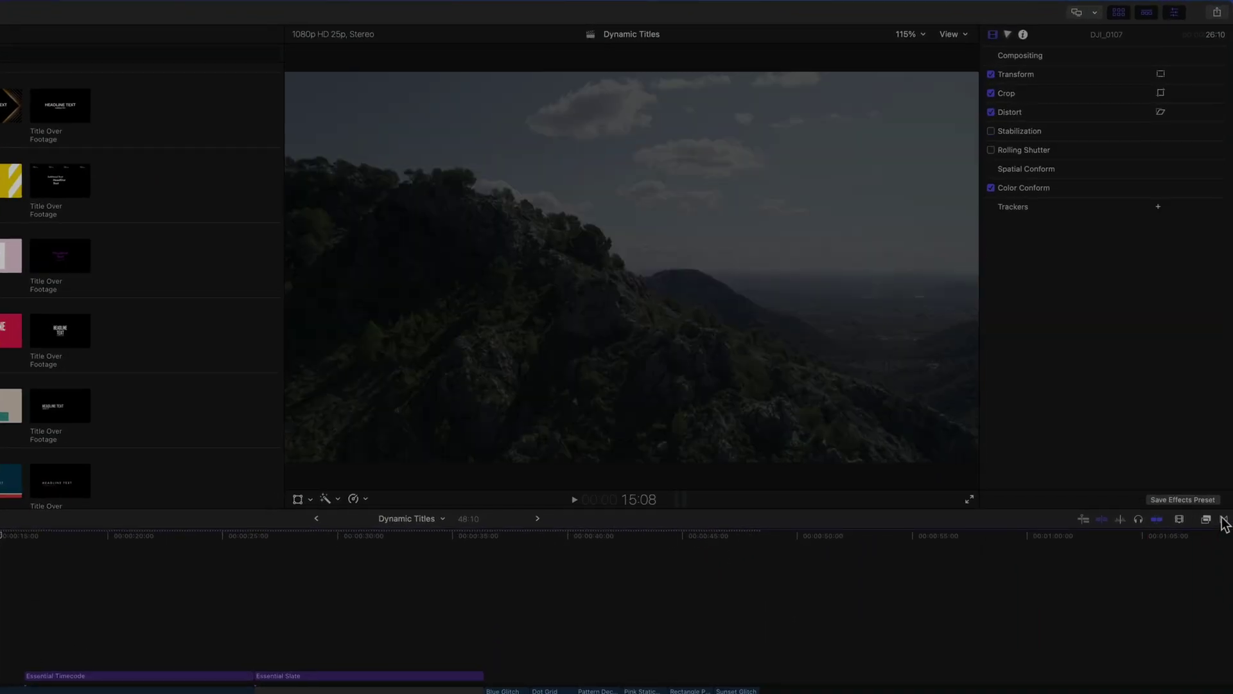
click(1224, 521)
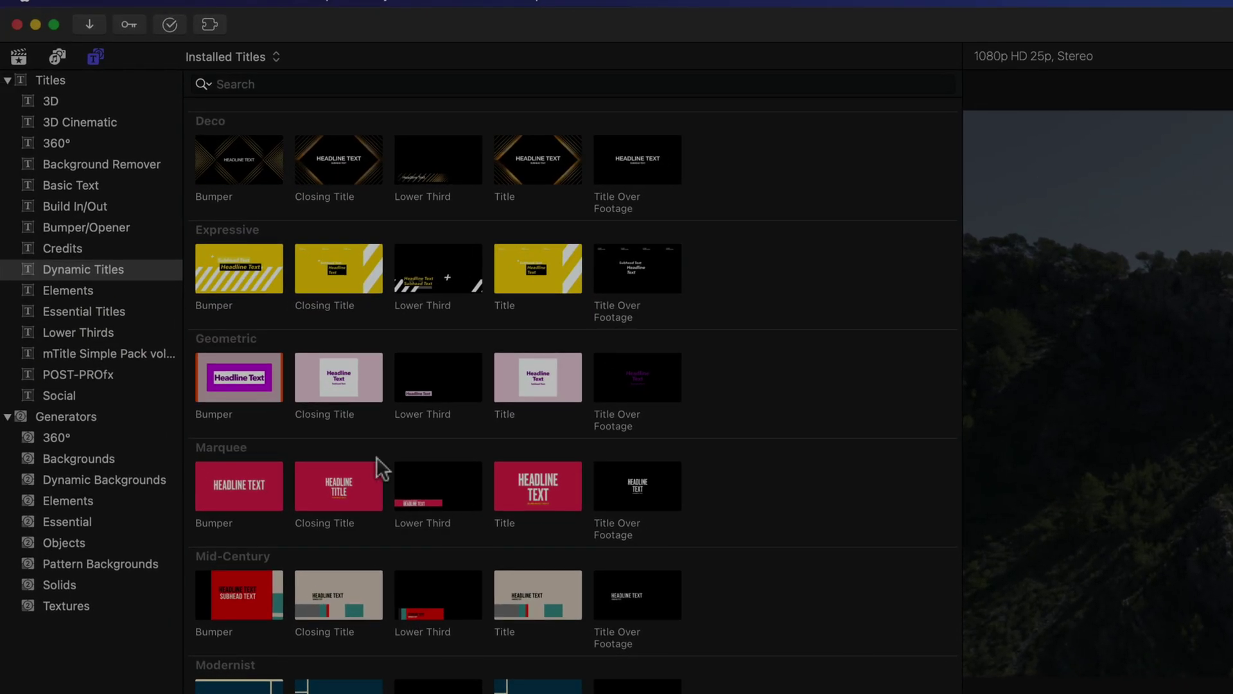
List the Essential Titles, preview Essential Slate and Essential Timecode, then stop playback
click(105, 310)
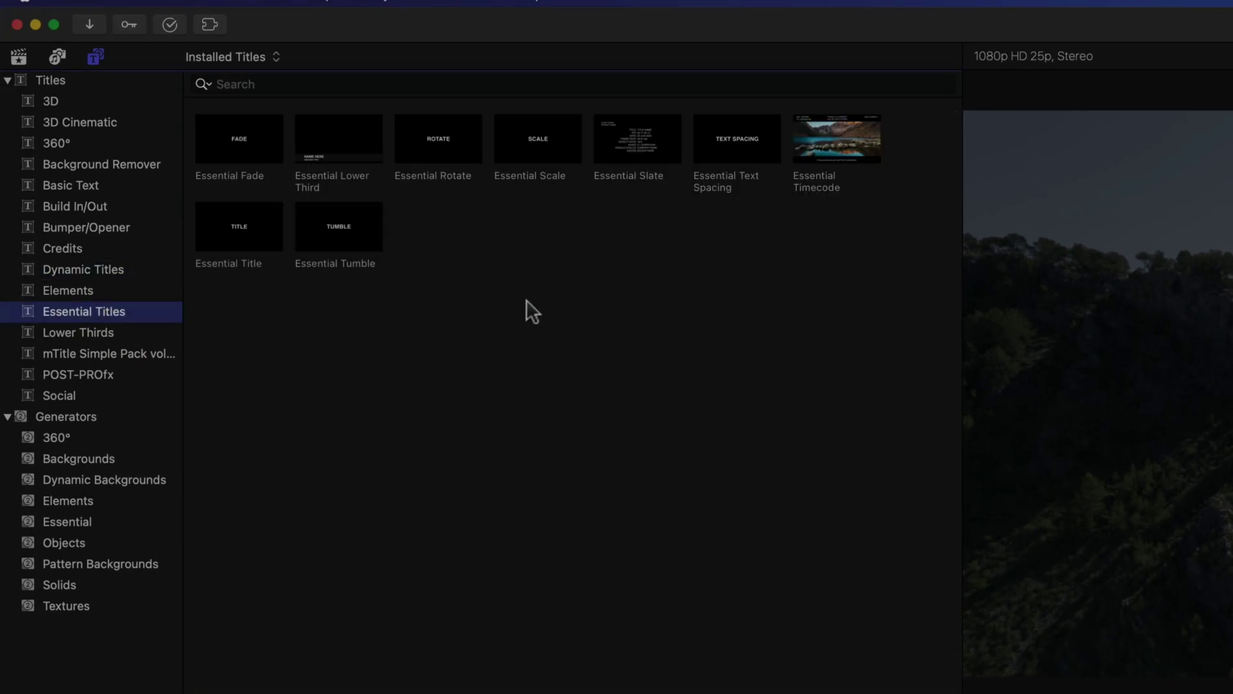
click(641, 156)
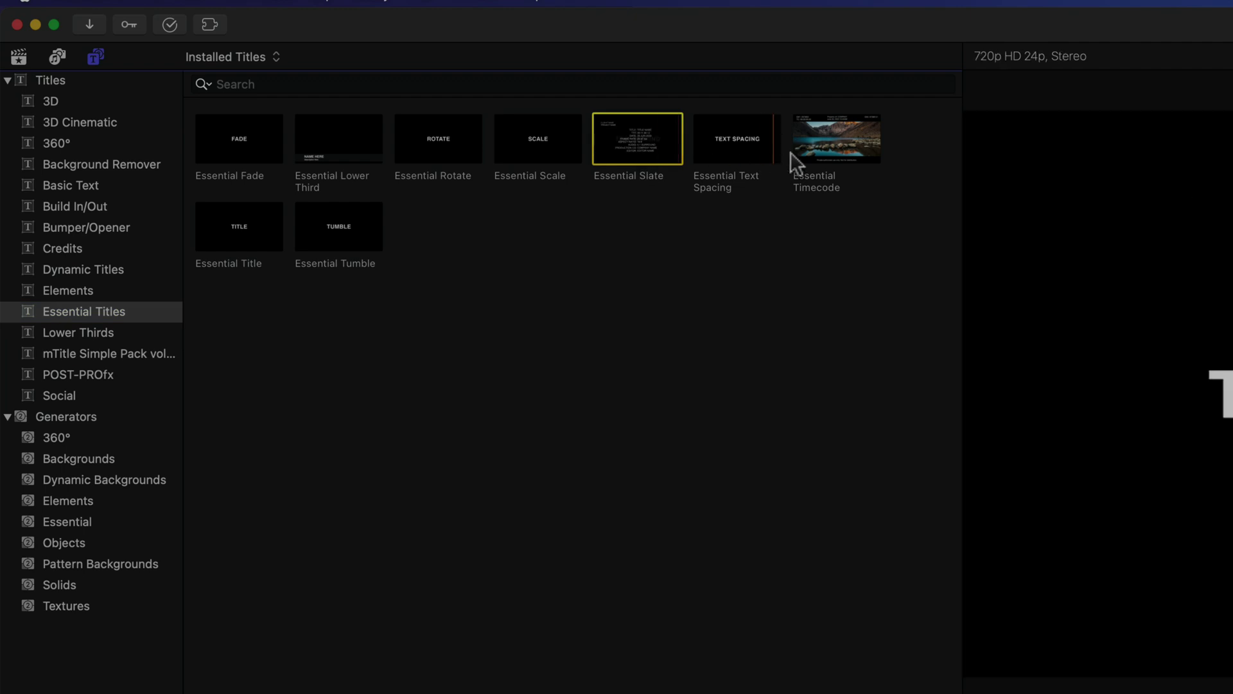
click(810, 149)
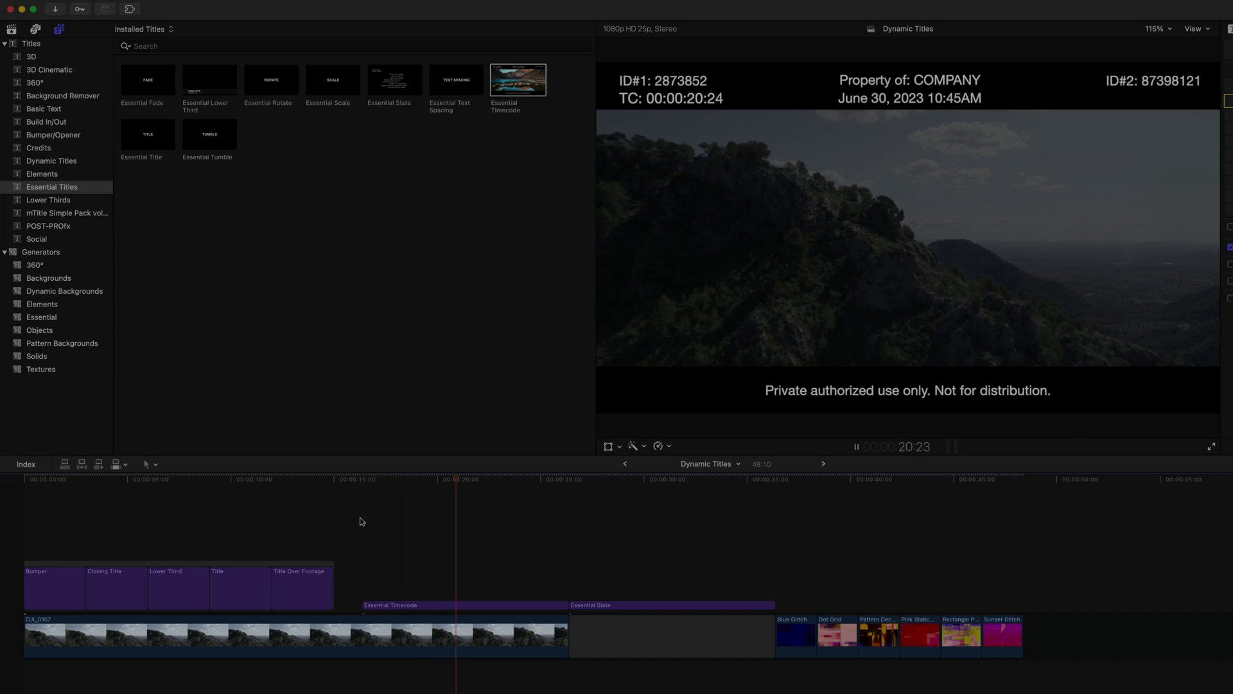
key(space)
key(space)
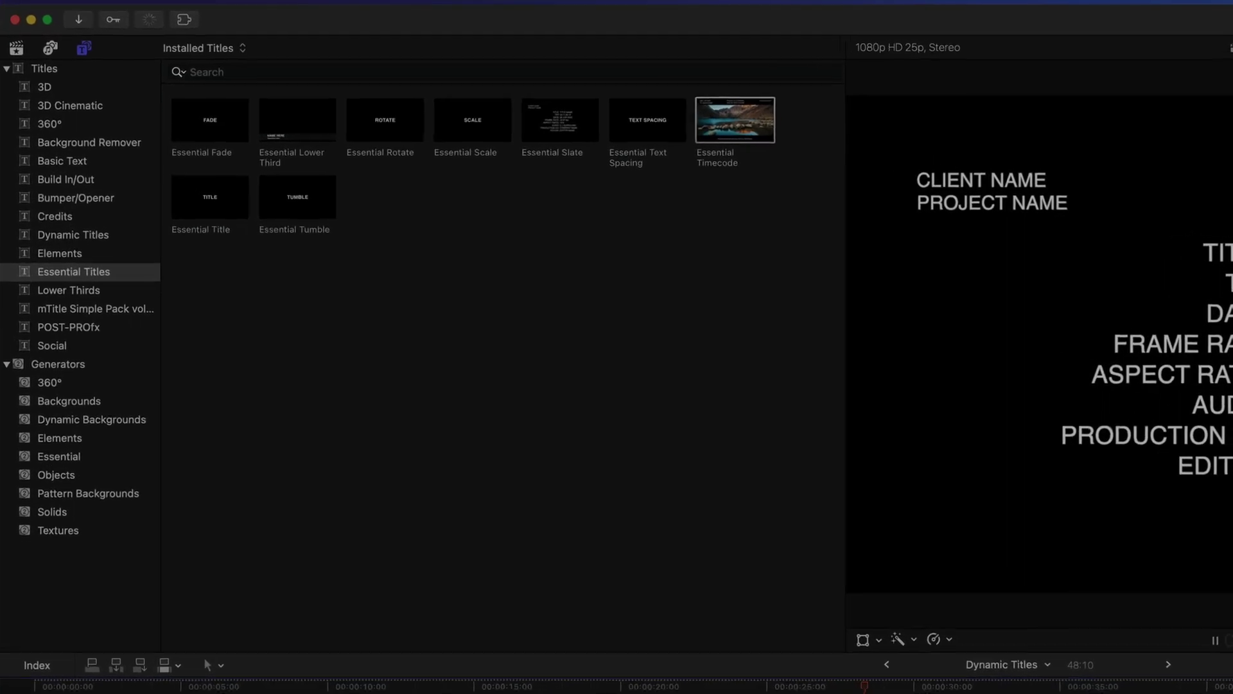
Show the Dynamic Backgrounds generators, including the glitch backgrounds, in the browser
click(79, 435)
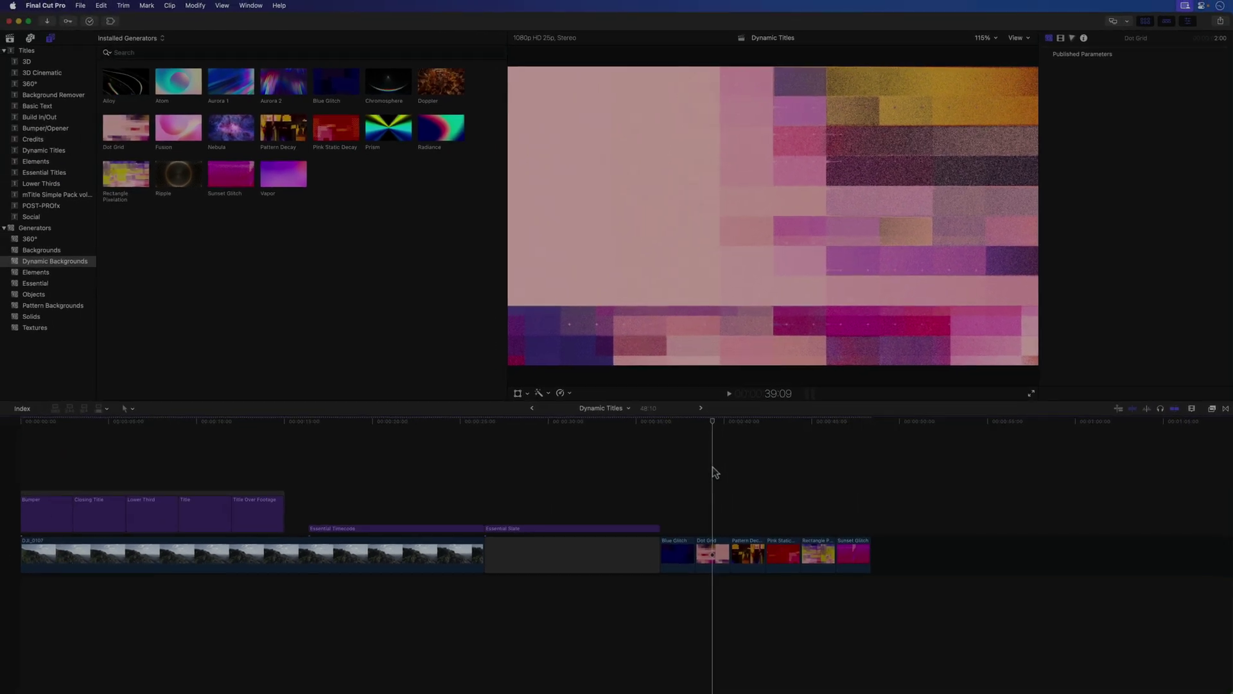
Switch to the Dynamic Titles VERT project and play its vertical titles
click(700, 408)
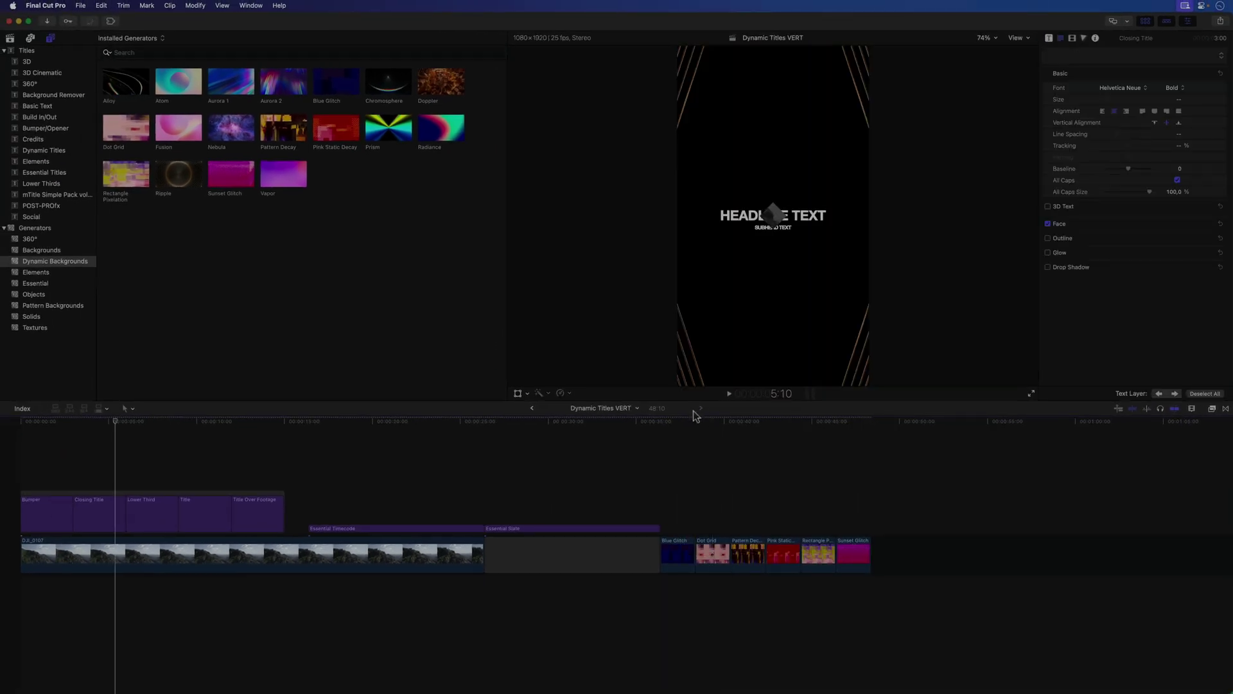
key(space)
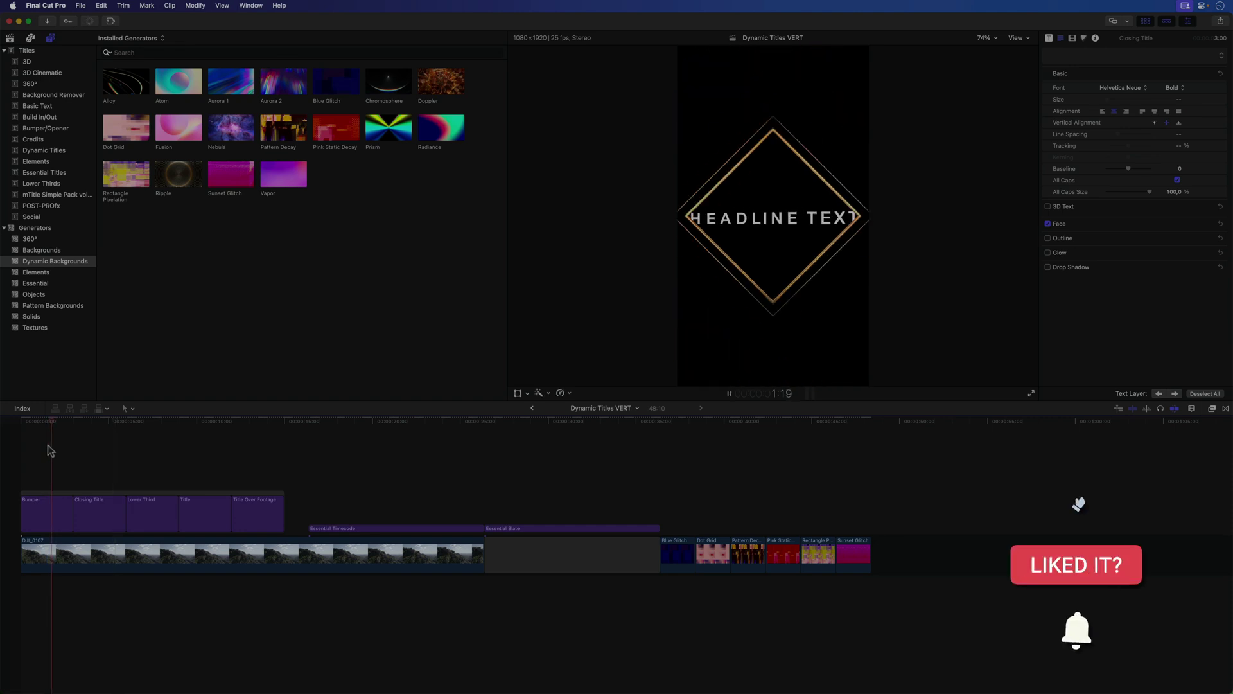